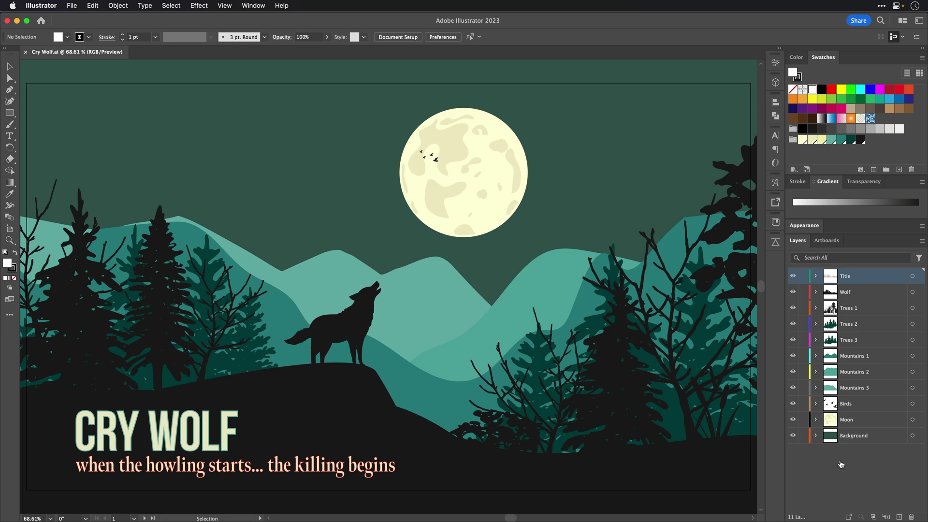
Switch from Illustrator to After Effects with the Cry Wolf.ai art.
{"action": "key", "text": "super+Tab"}
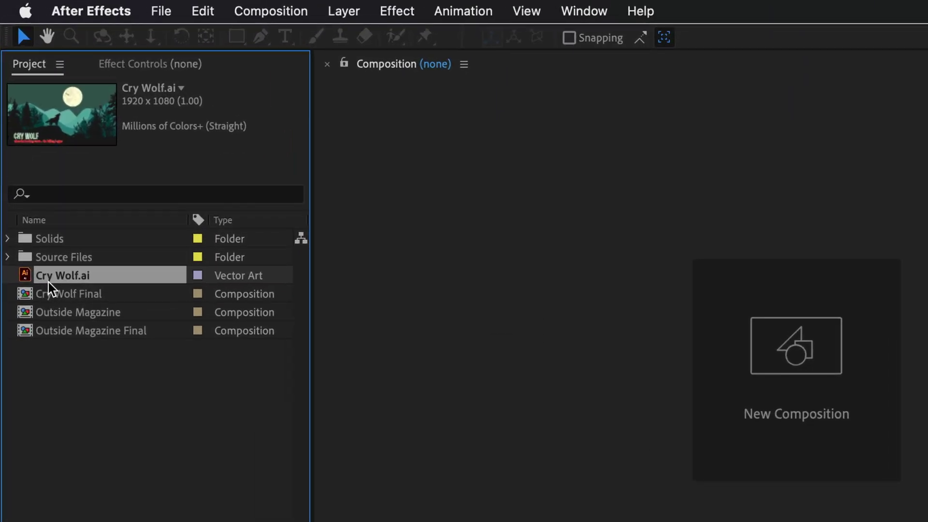
Replace the Cry Wolf.ai footage with a layered composition.
{"action": "right_click", "coordinate": [52, 276]}
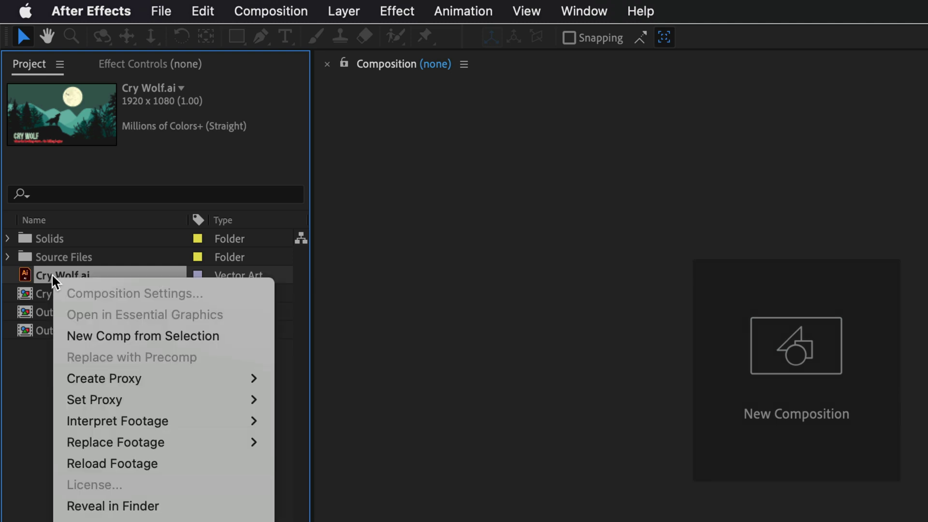
{"action": "mouse_move", "coordinate": [110, 453]}
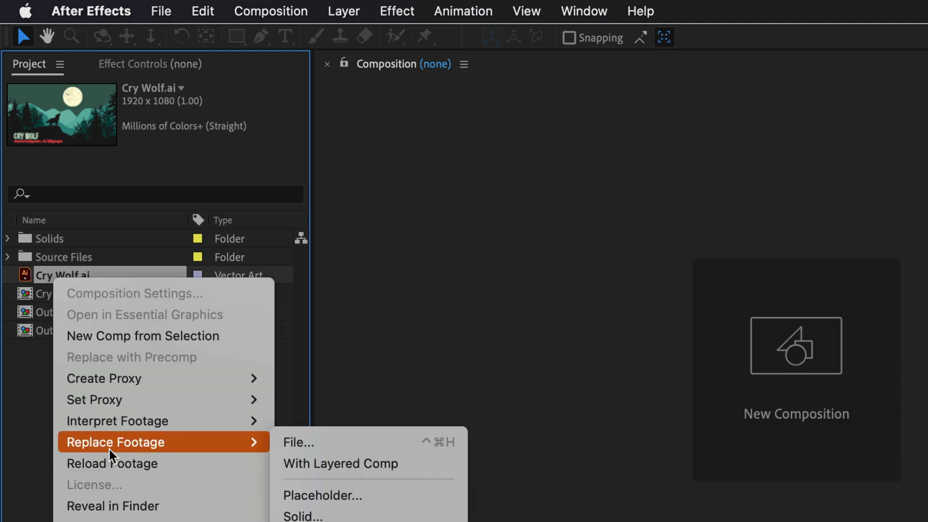
{"action": "left_click", "coordinate": [345, 478]}
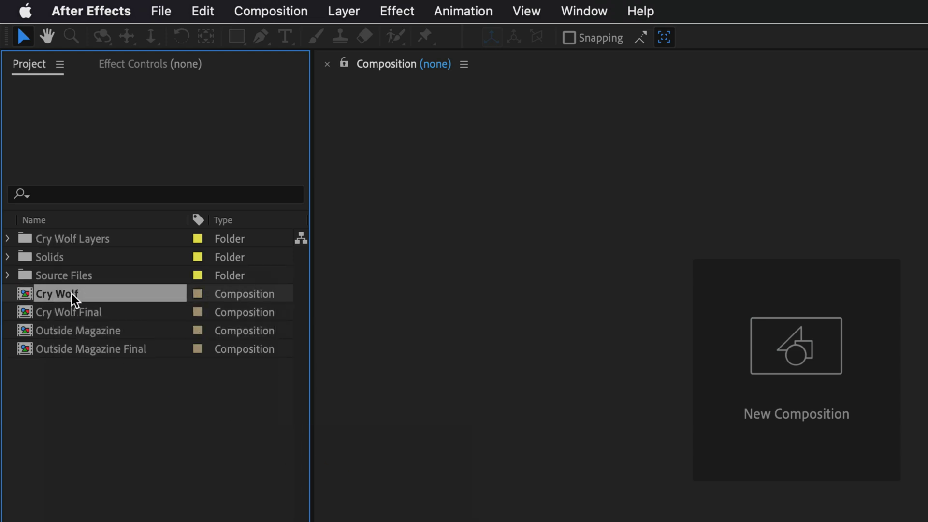
Open the Cry Wolf comp, confirm its settings, and make all 11 layers 3D.
{"action": "double_click", "coordinate": [72, 294]}
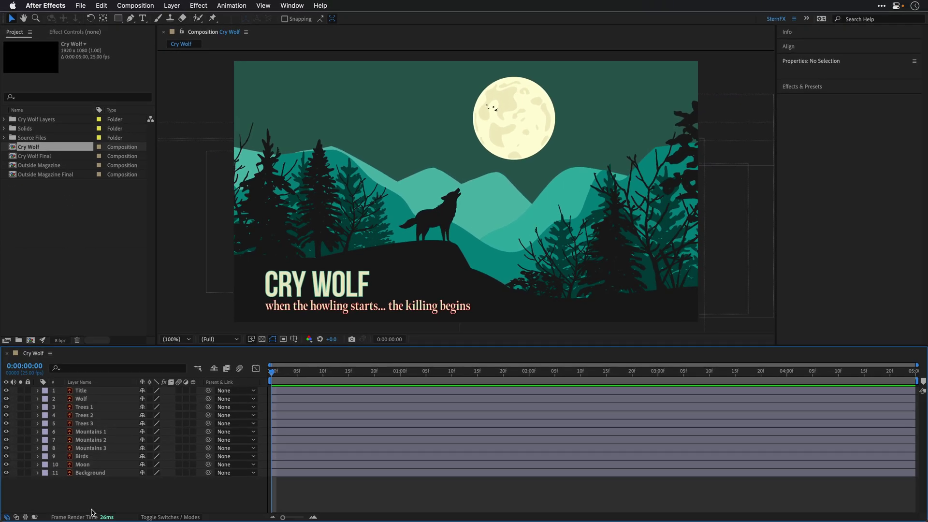
{"action": "key", "text": "super+k"}
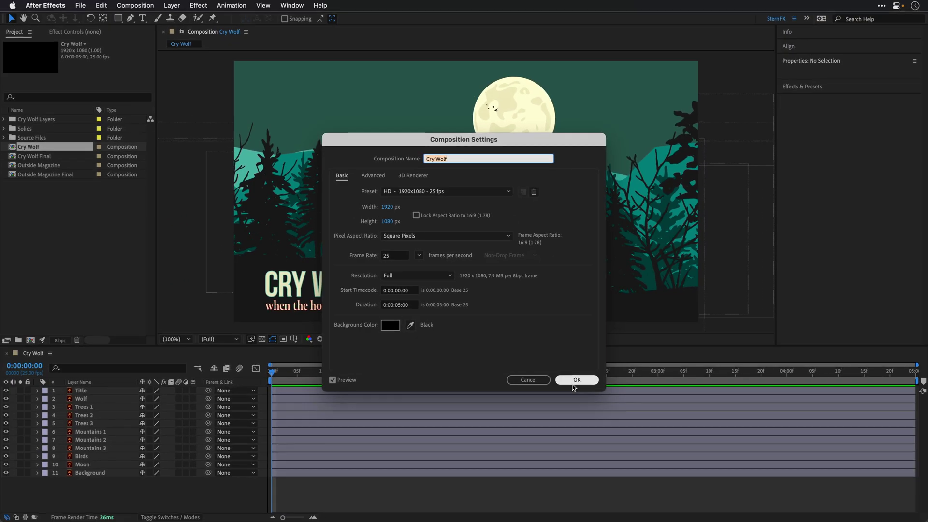
{"action": "left_click", "coordinate": [667, 475]}
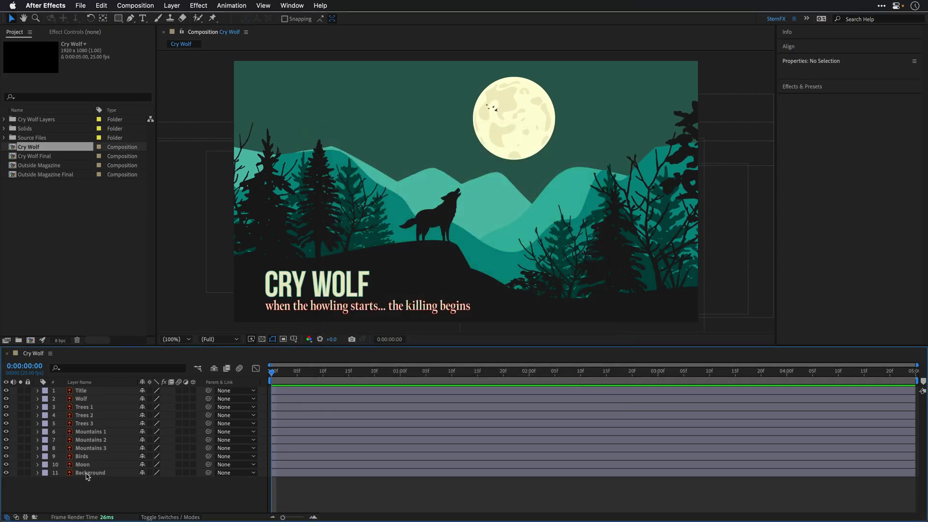
{"action": "left_click_drag", "start_coordinate": [99, 483], "coordinate": [72, 382]}
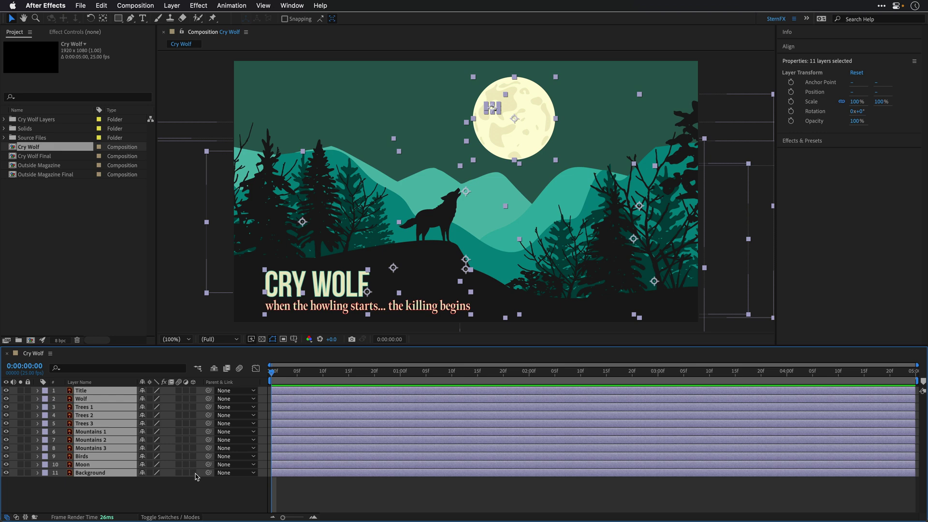
{"action": "left_click", "coordinate": [193, 473]}
{"action": "left_click", "coordinate": [160, 496]}
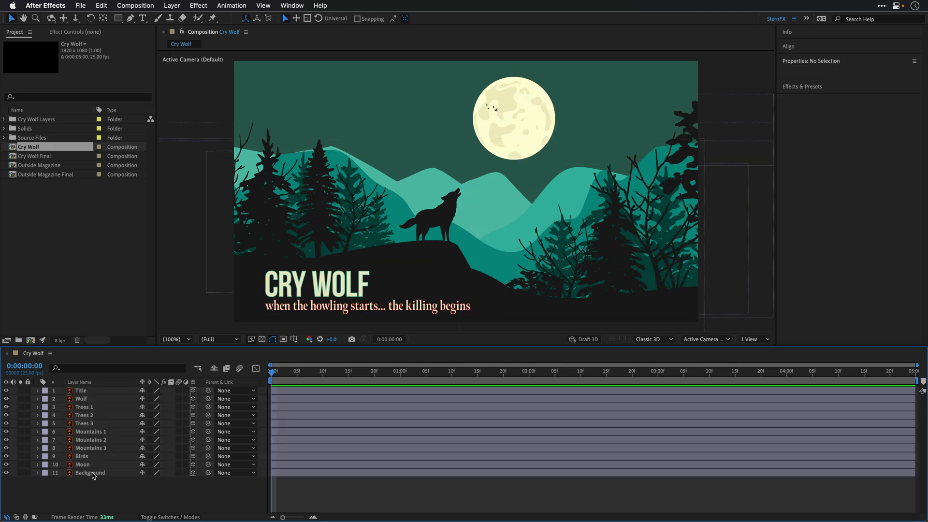
{"action": "left_click", "coordinate": [87, 465]}
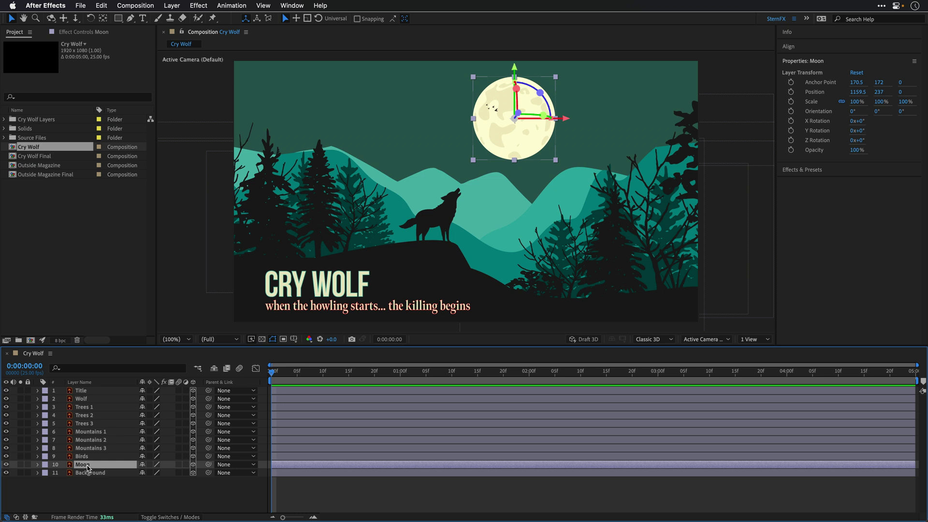
{"action": "left_click", "coordinate": [518, 113]}
{"action": "left_click_drag", "start_coordinate": [518, 113], "coordinate": [576, 111]}
{"action": "key", "text": "ctrl+z"}
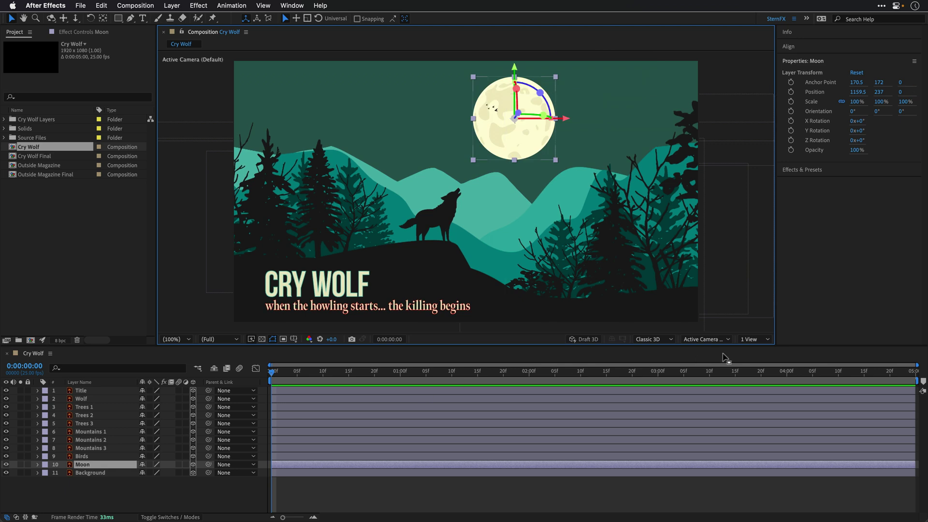
Split the viewer into 2 Views with a Top view beside the camera view.
{"action": "left_click", "coordinate": [754, 339]}
{"action": "left_click", "coordinate": [757, 359]}
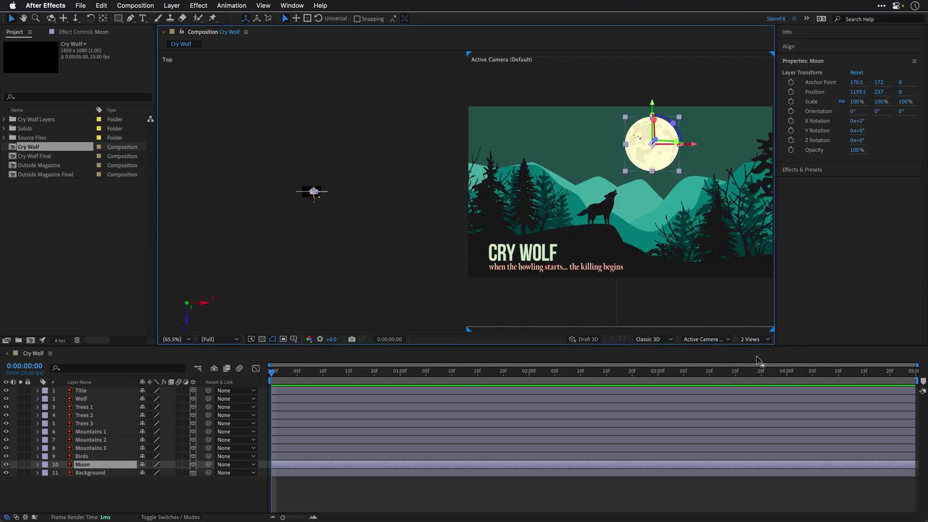
{"action": "left_click", "coordinate": [754, 360]}
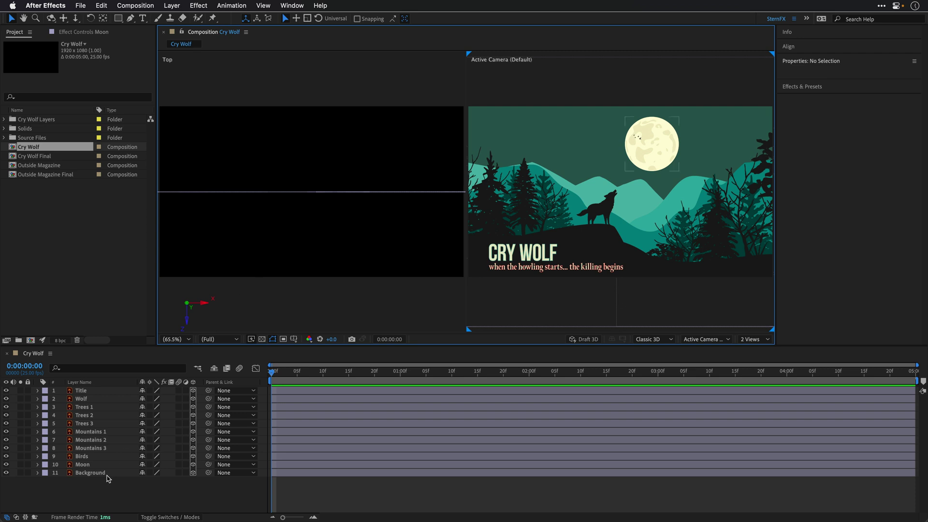
Test the Moon's Z depth in the Top view, undo it, and return all 11 layers to 2D.
{"action": "left_click", "coordinate": [89, 465]}
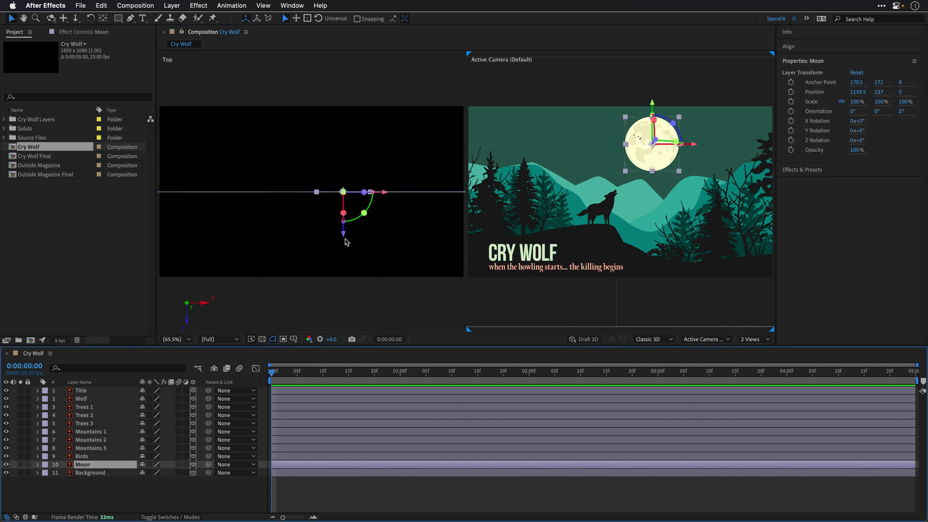
{"action": "left_click_drag", "start_coordinate": [344, 234], "coordinate": [344, 329]}
{"action": "left_click_drag", "start_coordinate": [375, 369], "coordinate": [371, 323]}
{"action": "key", "text": "super+z"}
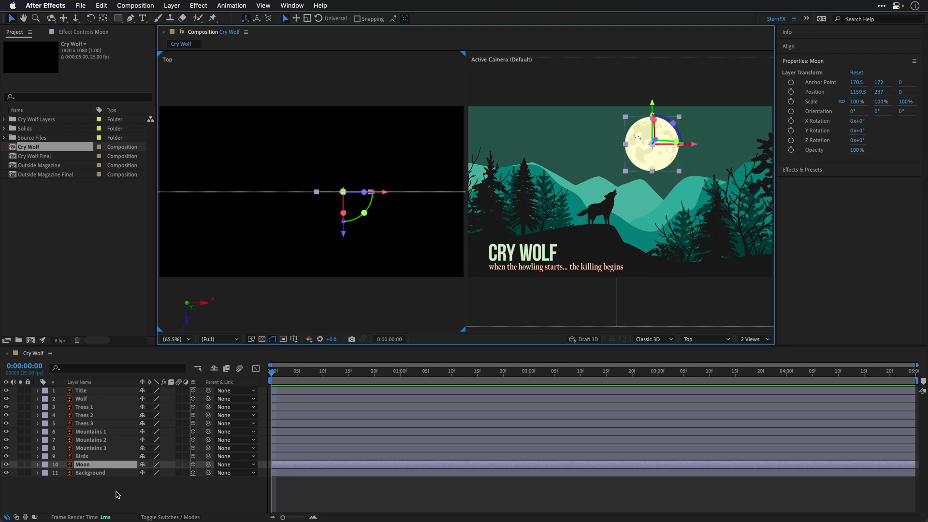
{"action": "left_click_drag", "start_coordinate": [117, 494], "coordinate": [73, 386]}
{"action": "left_click", "coordinate": [192, 391]}
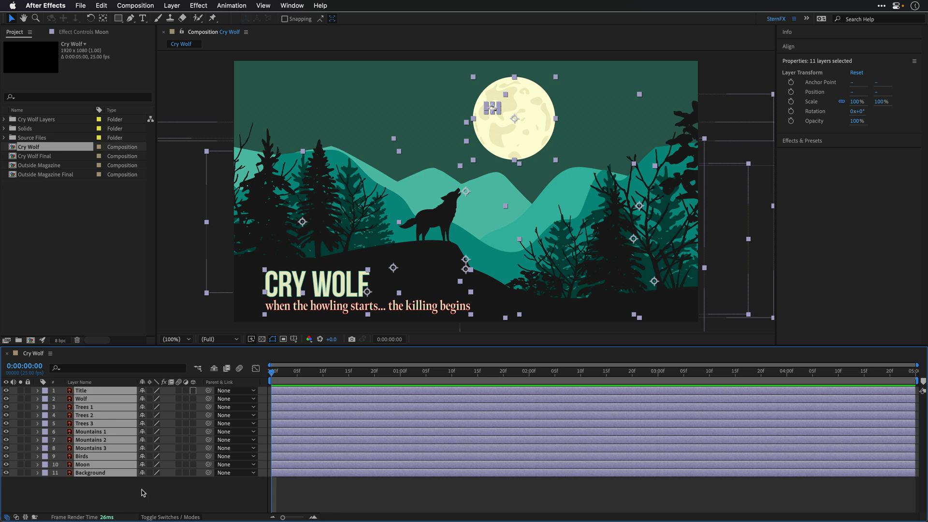
{"action": "left_click", "coordinate": [143, 492]}
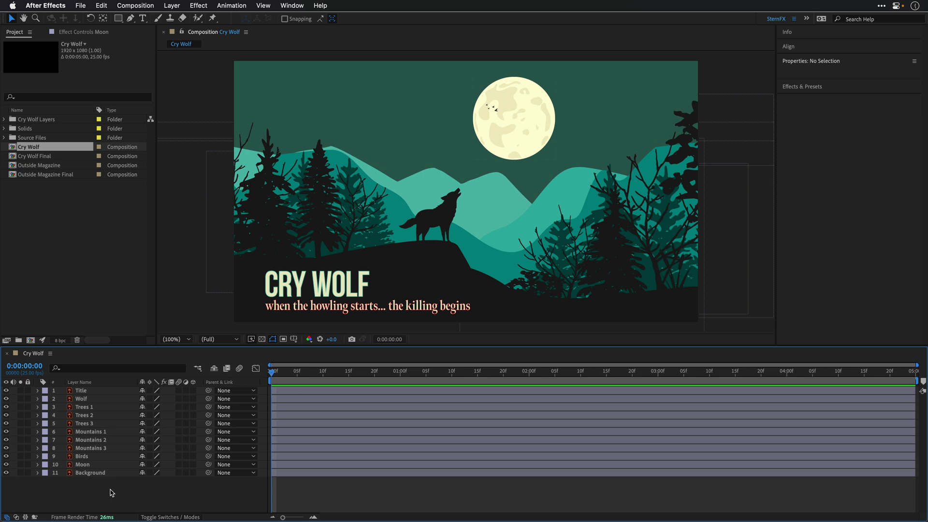
Launch the One Click Parallax.jsxbin panel from the Window menu and dock it below the Project panel.
{"action": "left_click", "coordinate": [284, 7]}
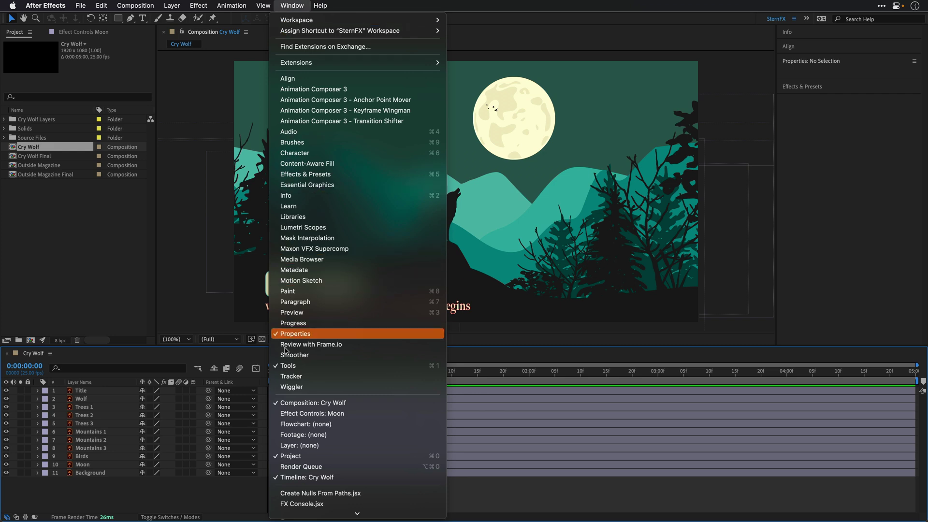
{"action": "mouse_move", "coordinate": [279, 515]}
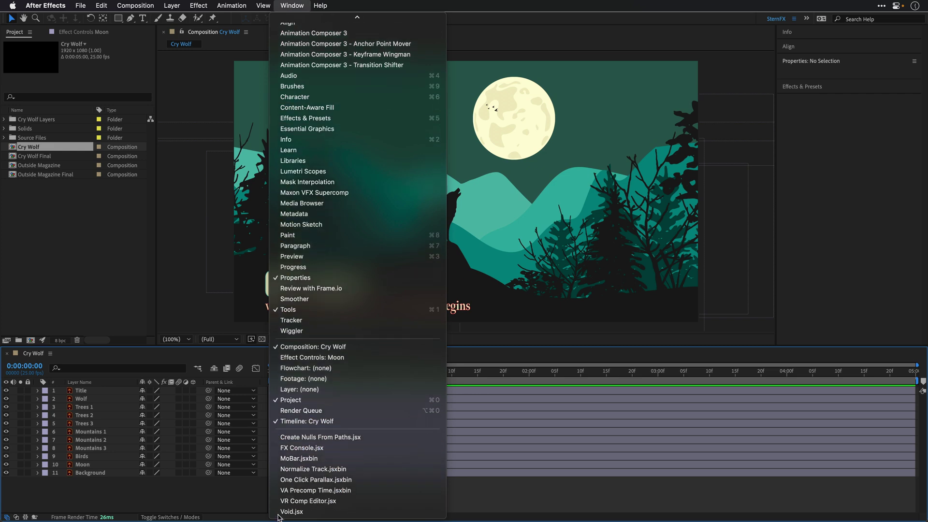
{"action": "left_click", "coordinate": [291, 479]}
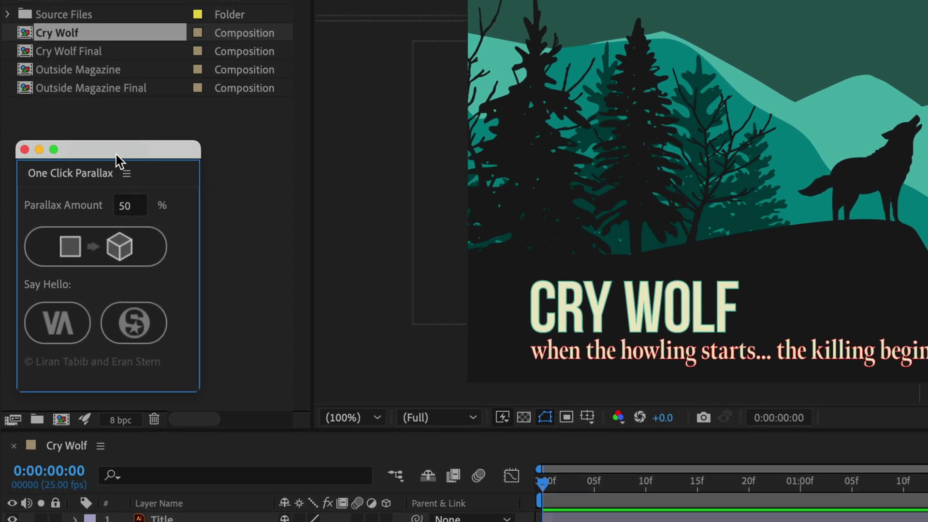
{"action": "left_click_drag", "start_coordinate": [97, 169], "coordinate": [124, 390]}
{"action": "left_click_drag", "start_coordinate": [158, 107], "coordinate": [155, 167]}
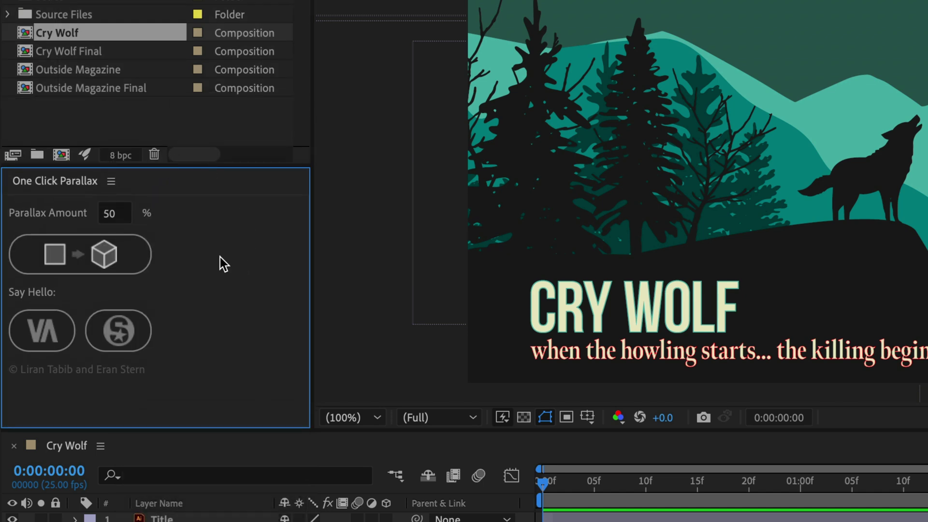
Generate the Parallax Camera rig and zoom the Top view out to see the spread layers.
{"action": "left_click", "coordinate": [49, 248]}
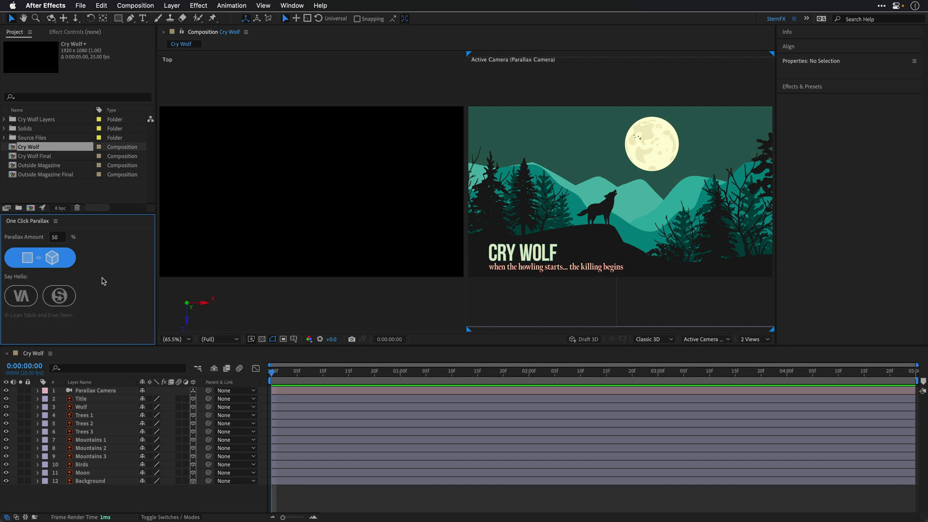
{"action": "left_click", "coordinate": [271, 82]}
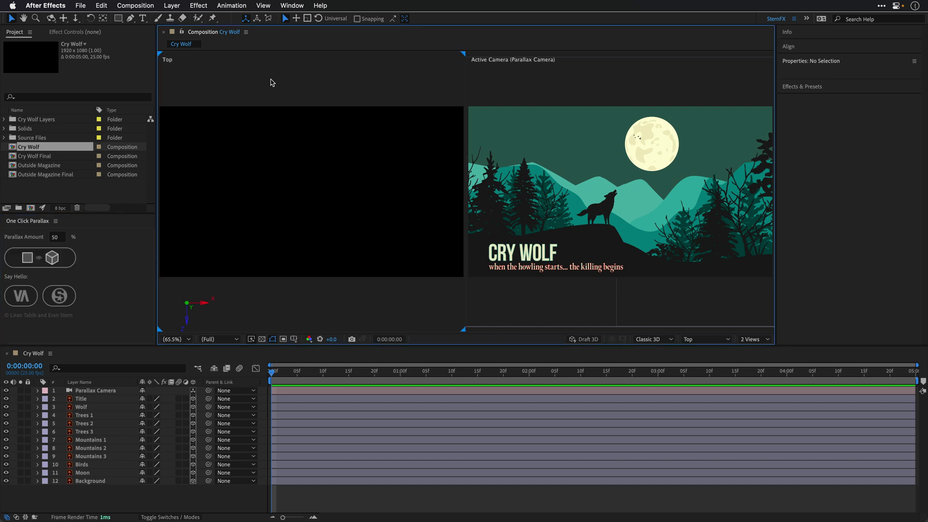
{"action": "key", "text": "comma"}
{"action": "key", "text": "comma"}
{"action": "key", "text": "comma"}
{"action": "key", "text": "comma"}
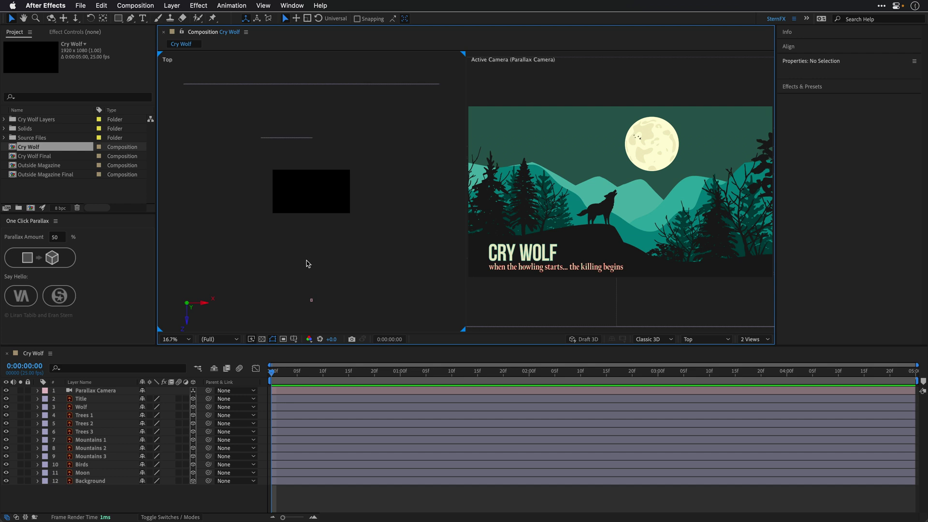
{"action": "key", "text": "comma"}
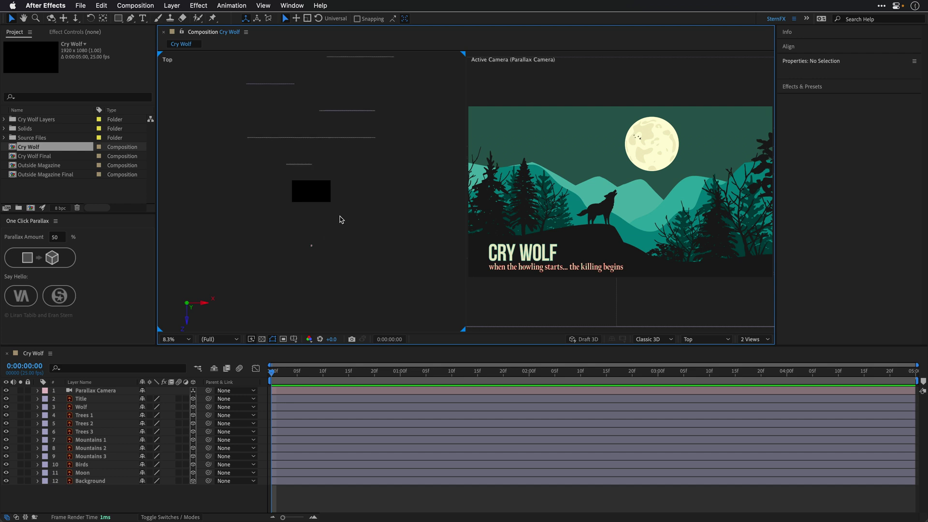
{"action": "left_click_drag", "start_coordinate": [351, 216], "coordinate": [370, 278]}
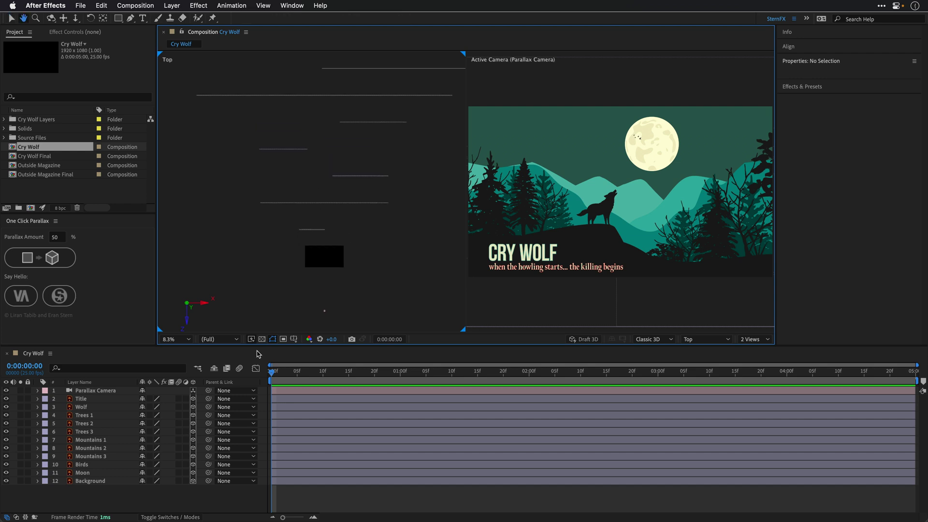
Inspect the depths of the camera, Moon, Birds and Mountains 1-3 layers, then switch to 1 View.
{"action": "left_click", "coordinate": [111, 393]}
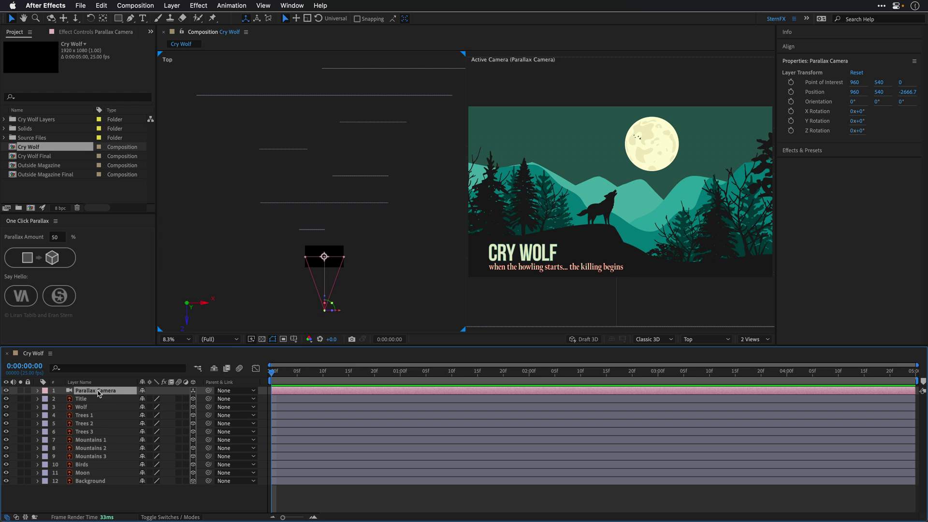
{"action": "left_click", "coordinate": [84, 473]}
{"action": "left_click", "coordinate": [88, 465]}
{"action": "left_click", "coordinate": [90, 457]}
{"action": "left_click", "coordinate": [94, 449]}
{"action": "left_click", "coordinate": [96, 441]}
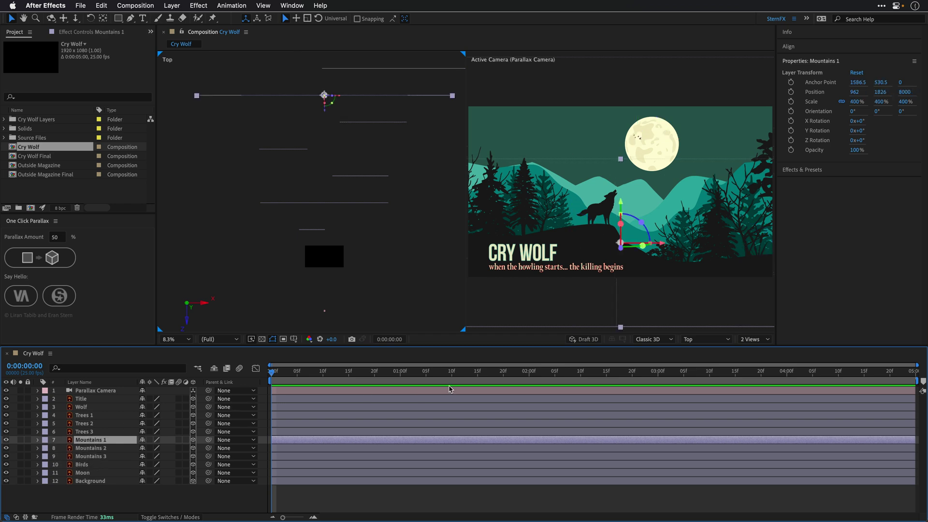
{"action": "left_click", "coordinate": [758, 340]}
{"action": "left_click", "coordinate": [757, 349]}
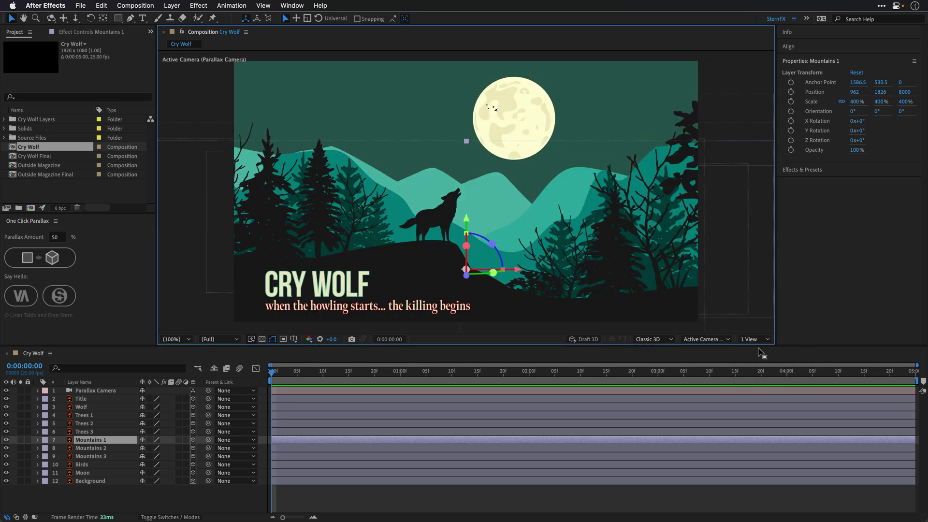
Orbit, pan and dolly the Parallax Camera to frame the poster, then go to 0:00:04:24.
{"action": "left_click", "coordinate": [134, 499]}
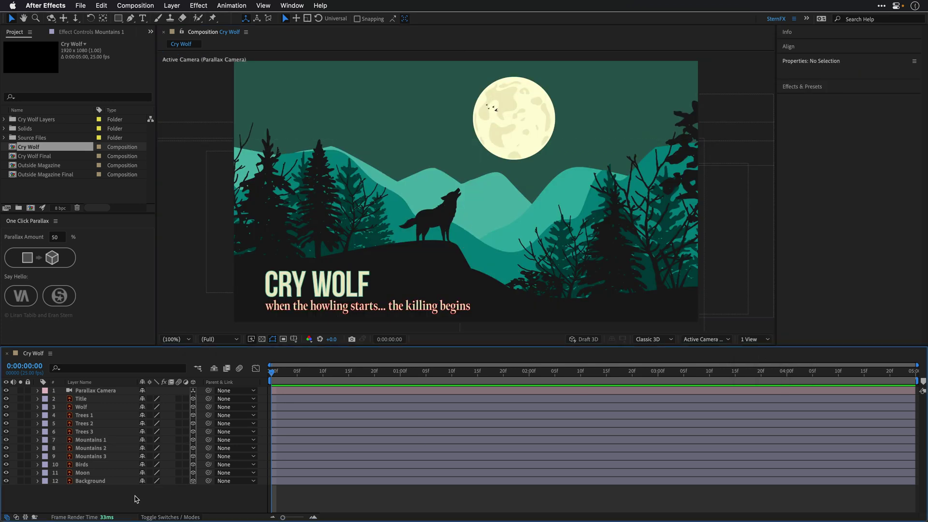
{"action": "key", "text": "c"}
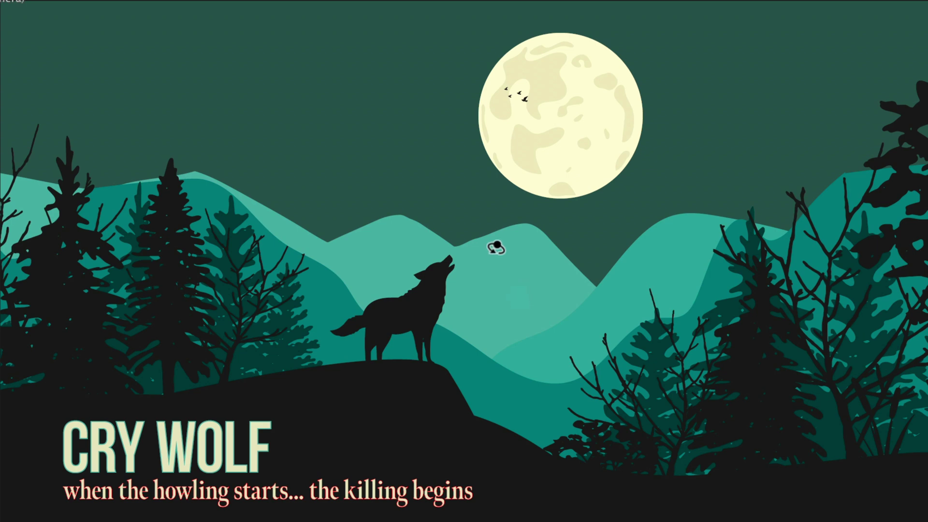
{"action": "mouse_move", "coordinate": [483, 254]}
{"action": "left_mouse_down"}
{"action": "mouse_move", "coordinate": [531, 256]}
{"action": "mouse_move", "coordinate": [437, 244]}
{"action": "mouse_move", "coordinate": [447, 236]}
{"action": "mouse_move", "coordinate": [549, 256]}
{"action": "mouse_move", "coordinate": [498, 286]}
{"action": "mouse_move", "coordinate": [435, 251]}
{"action": "mouse_move", "coordinate": [443, 242]}
{"action": "mouse_move", "coordinate": [485, 251]}
{"action": "left_mouse_up"}
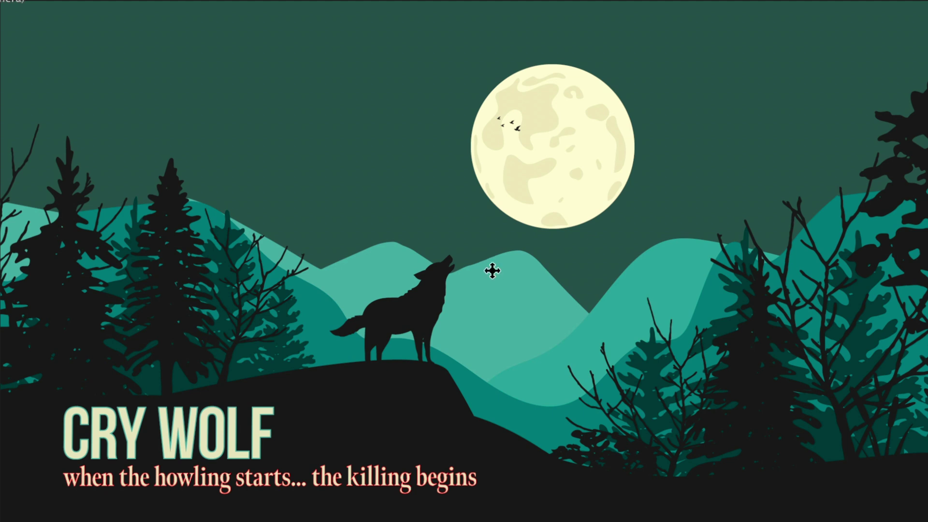
{"action": "left_click_drag", "start_coordinate": [307, 281], "coordinate": [339, 267]}
{"action": "left_click_drag", "start_coordinate": [479, 277], "coordinate": [523, 280]}
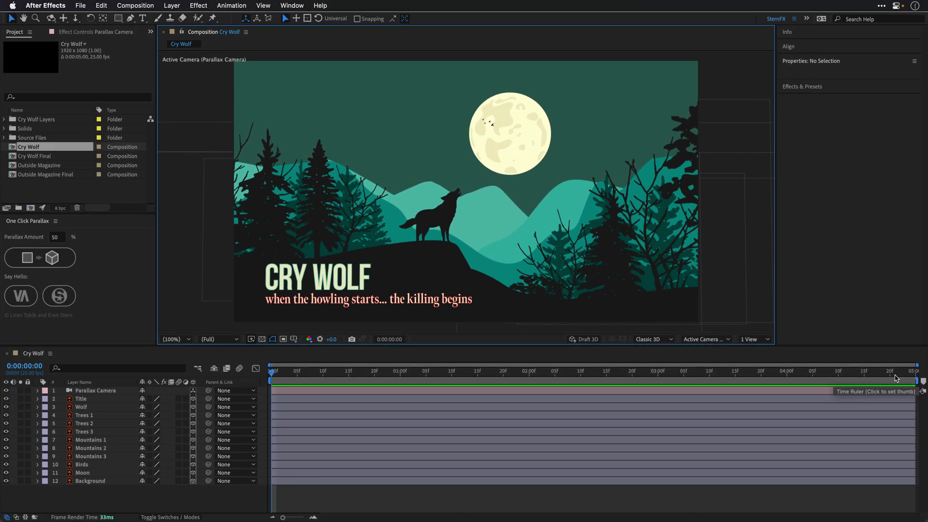
{"action": "left_click", "coordinate": [896, 378]}
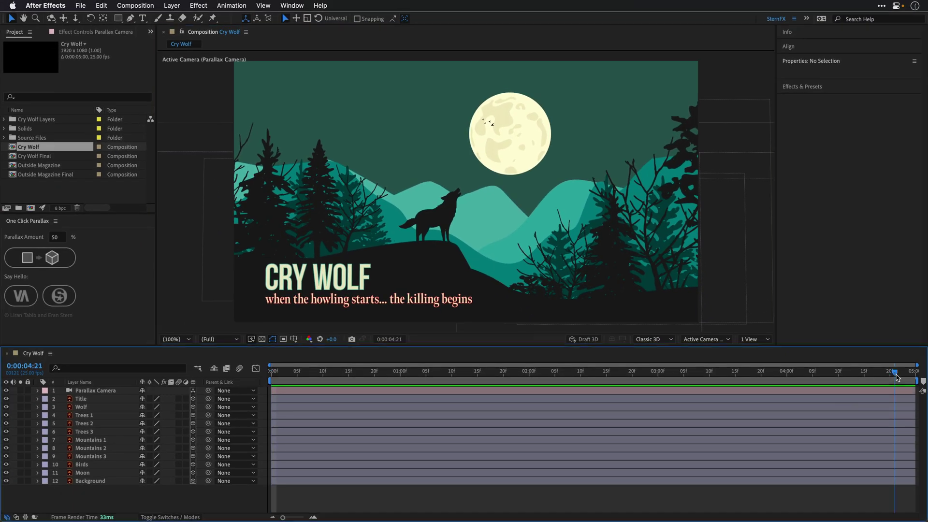
Keyframe Parallax Camera Point of Interest and Position at 0:00:04:24, then return to 0:00:00:00.
{"action": "left_click", "coordinate": [94, 391]}
{"action": "left_click", "coordinate": [38, 391]}
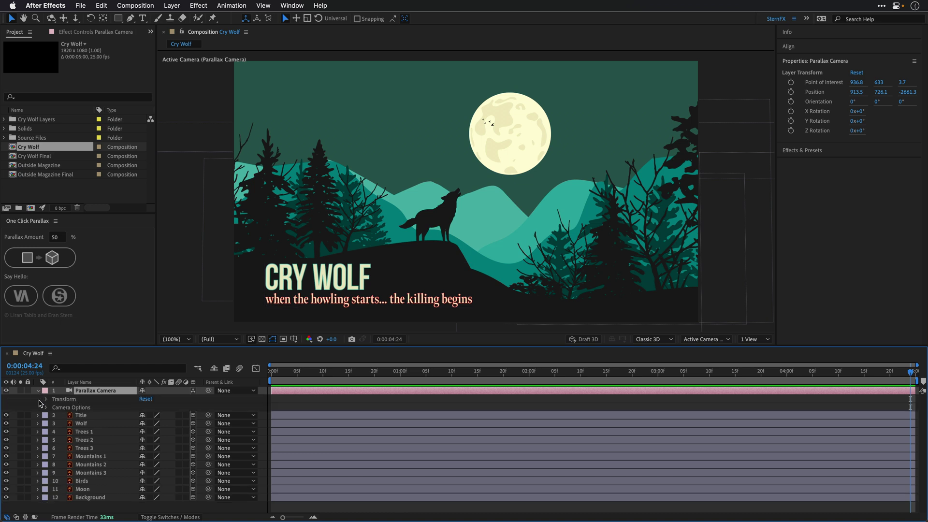
{"action": "left_click", "coordinate": [46, 400]}
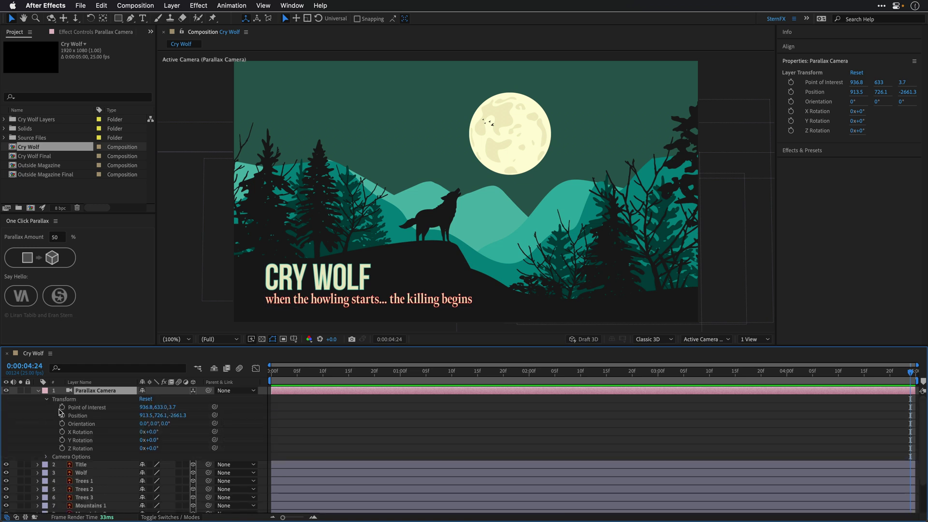
{"action": "left_click", "coordinate": [62, 407]}
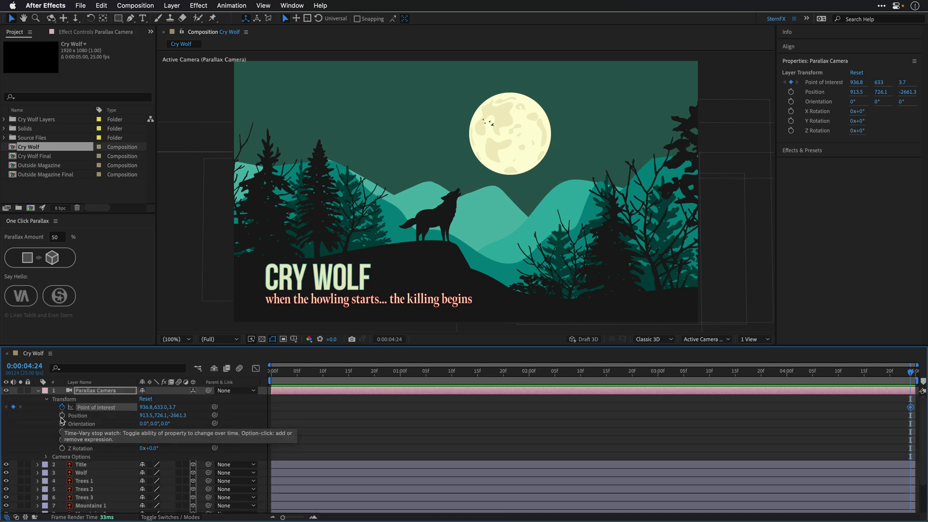
{"action": "left_click", "coordinate": [62, 415]}
{"action": "left_click", "coordinate": [273, 373]}
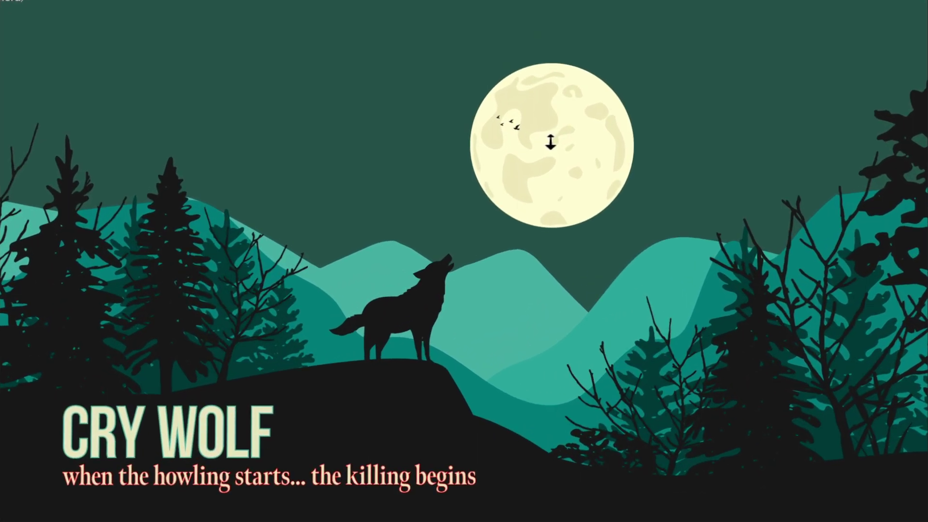
At frame 0, move the camera in close and centred on the moon.
{"action": "key", "text": "space"}
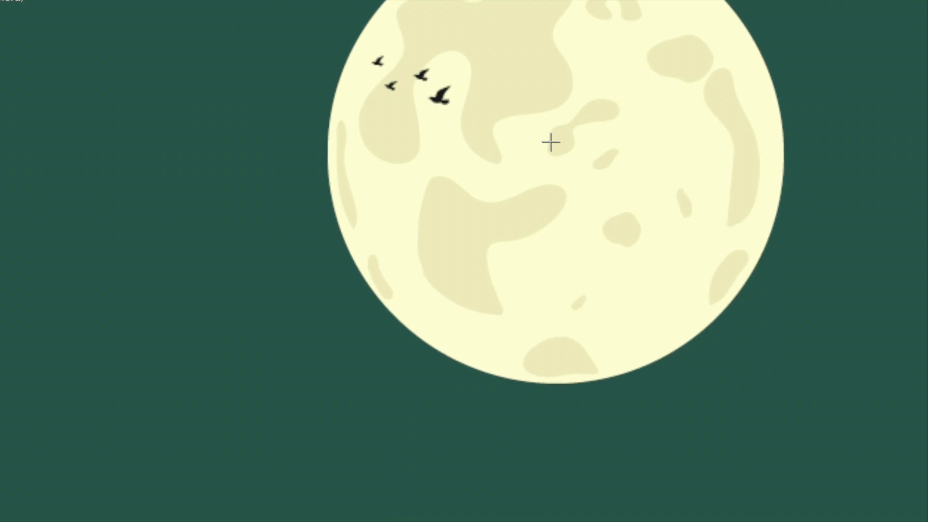
{"action": "left_click", "coordinate": [521, 165]}
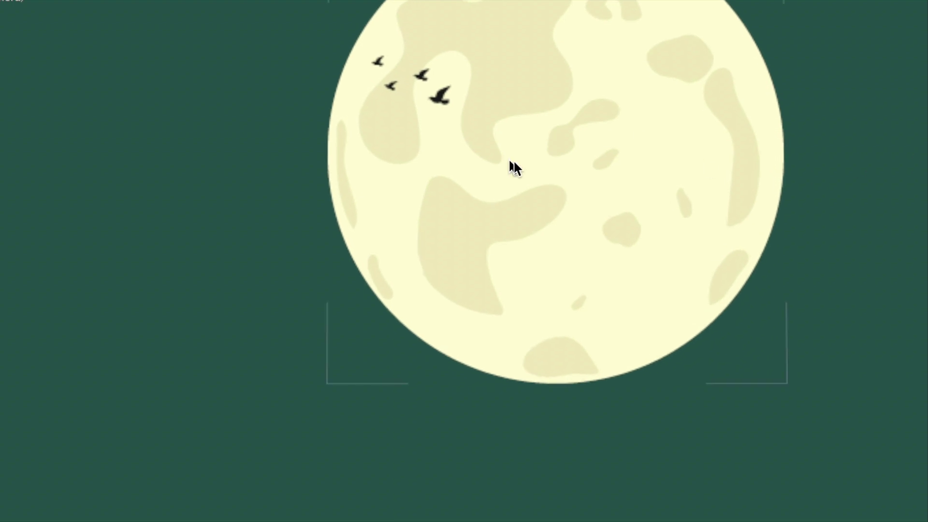
{"action": "left_click_drag", "start_coordinate": [547, 153], "coordinate": [486, 251]}
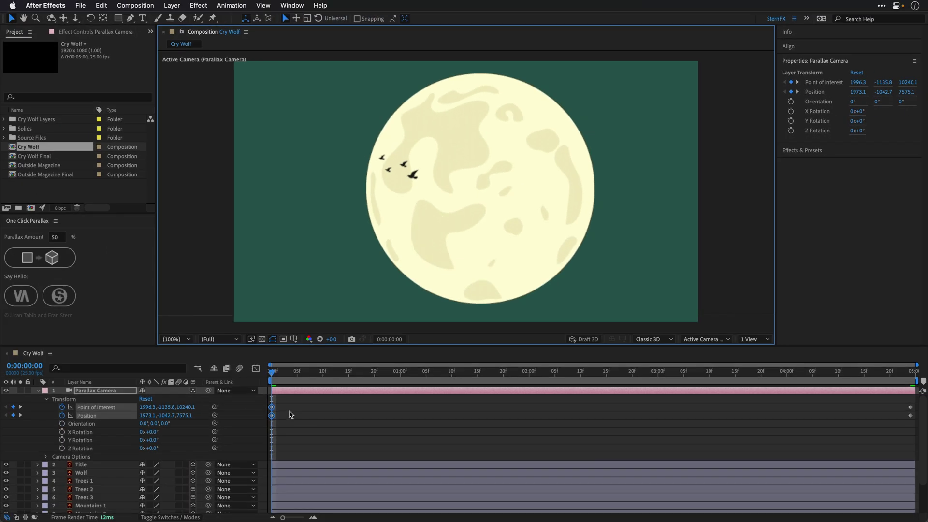
Easy-ease the Point of Interest and Position keyframes and pull the end keys to about 0:00:04:00.
{"action": "left_click", "coordinate": [290, 414]}
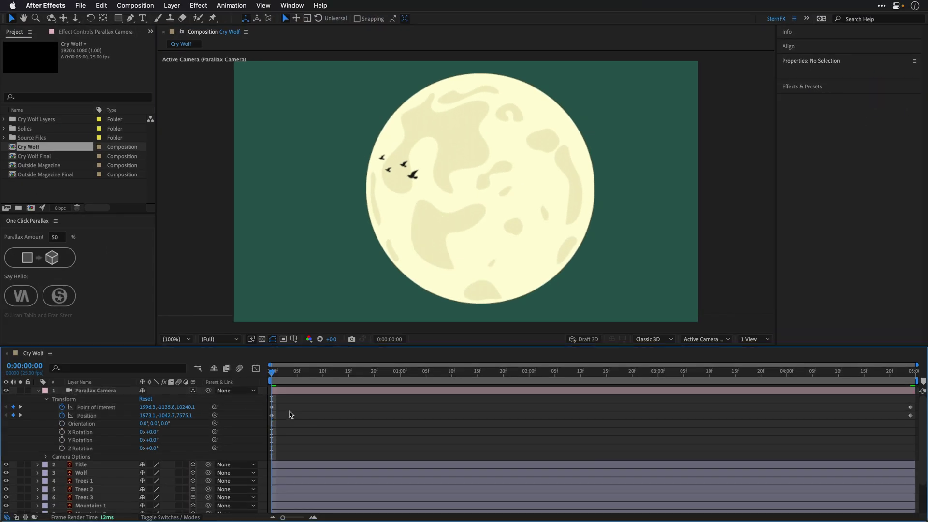
{"action": "left_click", "coordinate": [94, 407]}
{"action": "left_click", "coordinate": [90, 415], "text": "shift"}
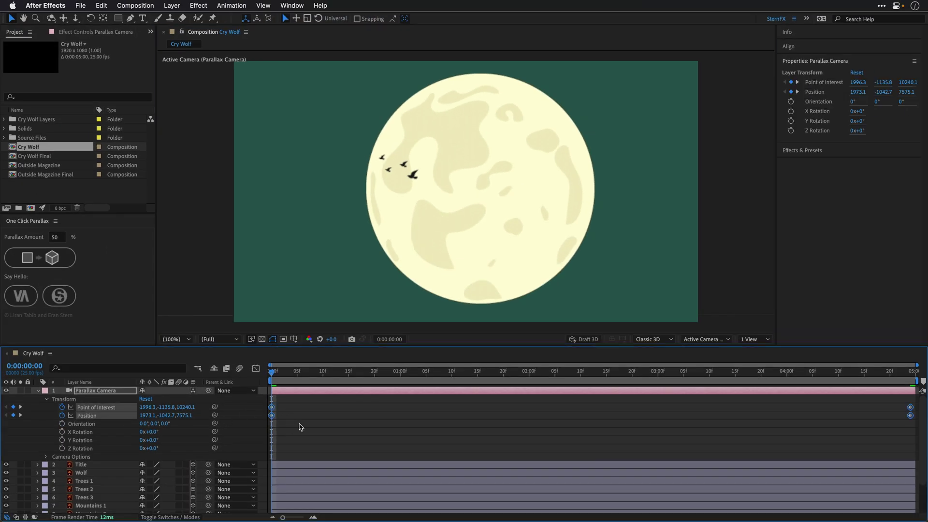
{"action": "key", "text": "F9"}
{"action": "left_click_drag", "start_coordinate": [894, 401], "coordinate": [784, 419]}
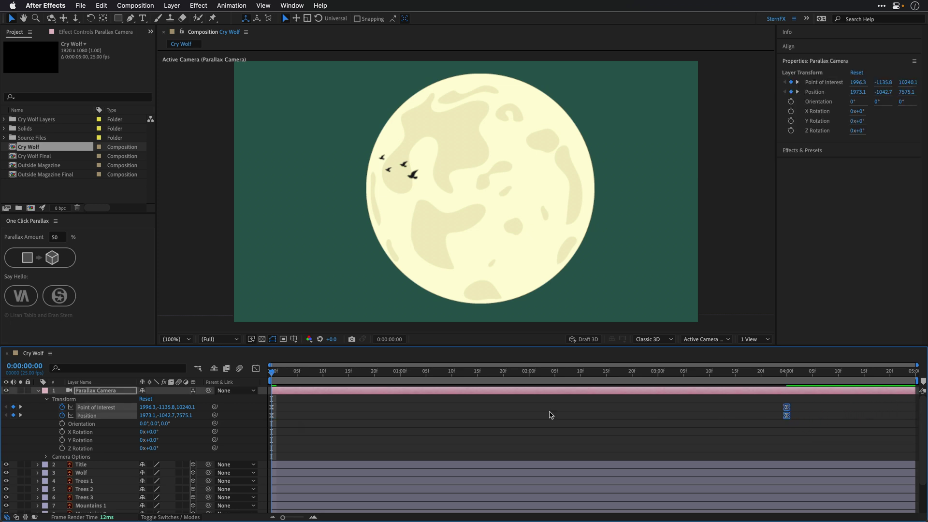
Preview the moon-to-poster pull-out, collapse the camera layer, and scrub through the move.
{"action": "key", "text": "space"}
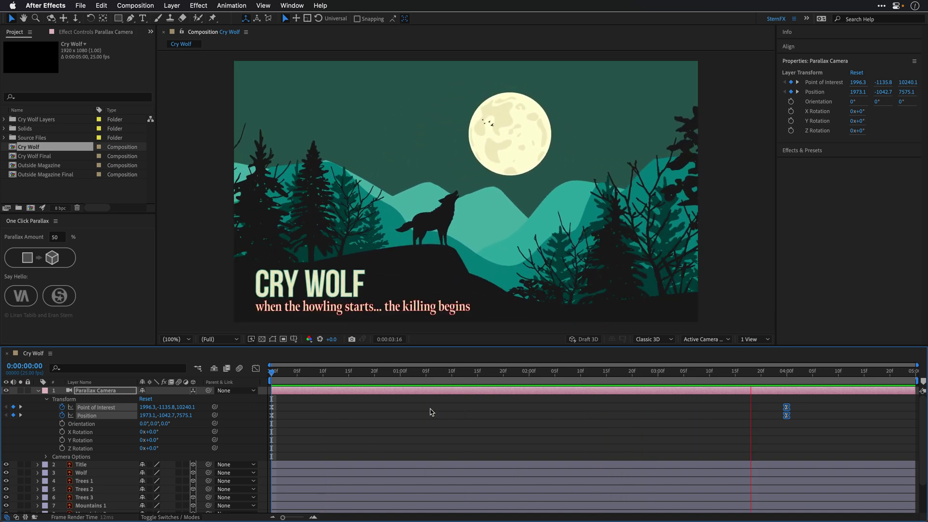
{"action": "key", "text": "space"}
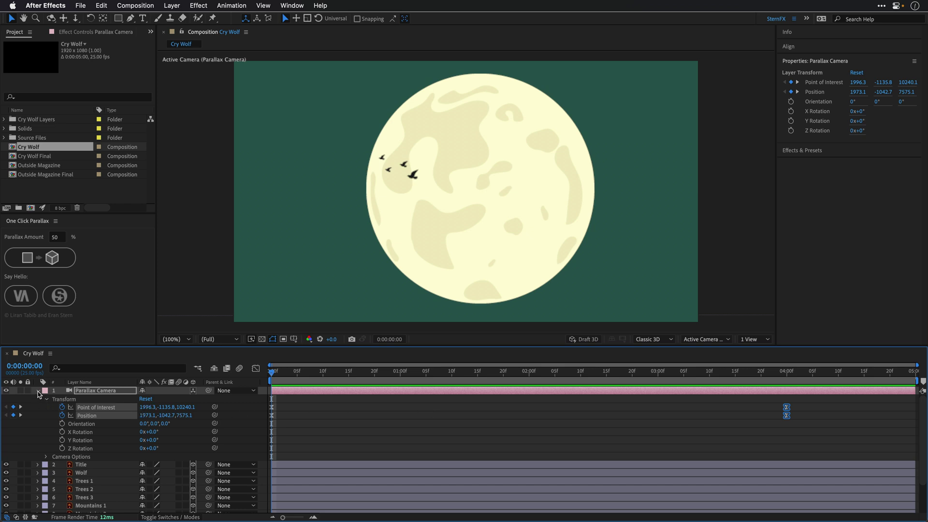
{"action": "left_click", "coordinate": [38, 394]}
{"action": "left_click_drag", "start_coordinate": [313, 371], "coordinate": [913, 368]}
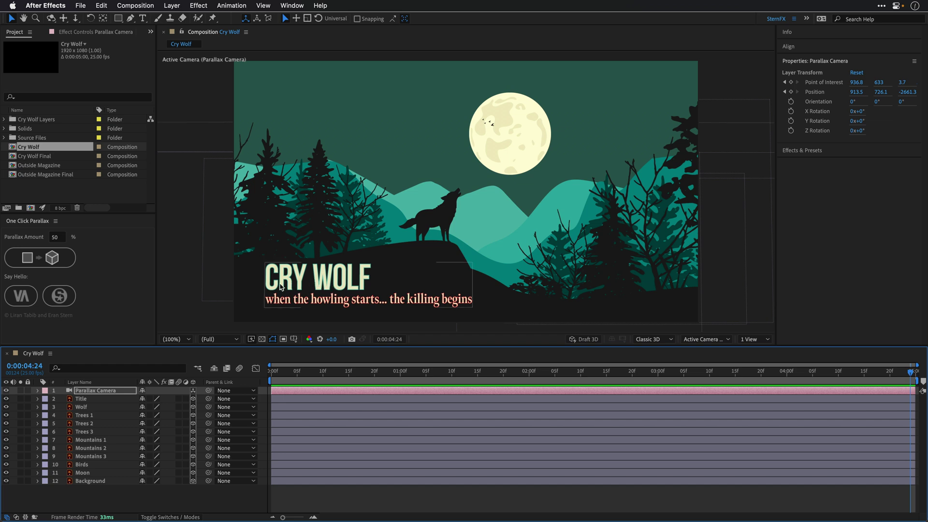
Open the Cry Wolf Final composition, maximize the viewer and play the animation.
{"action": "double_click", "coordinate": [32, 156]}
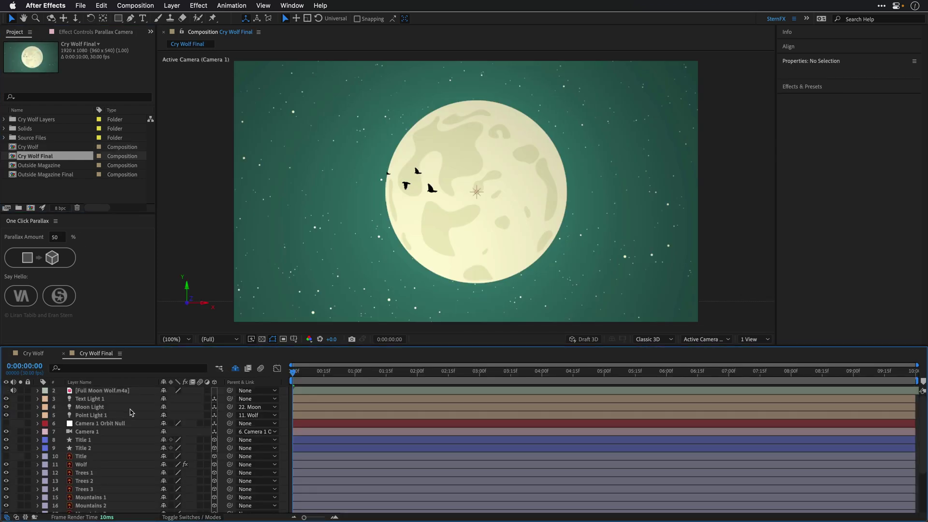
{"action": "key", "text": "grave"}
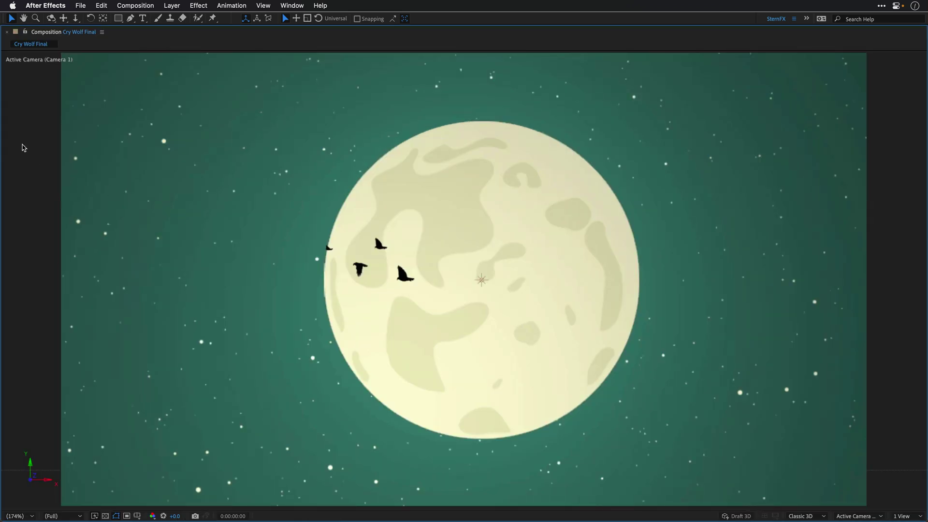
{"action": "key", "text": "space"}
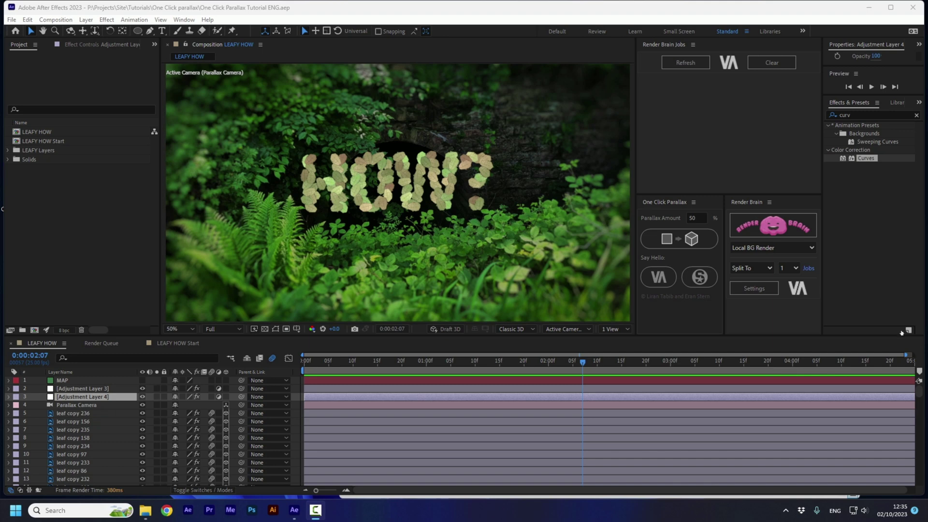
Preview LEAFY HOW from 0:00:03:03 and open the LEAFY HOW Start composition.
{"action": "left_click", "coordinate": [686, 368]}
{"action": "key", "text": "space"}
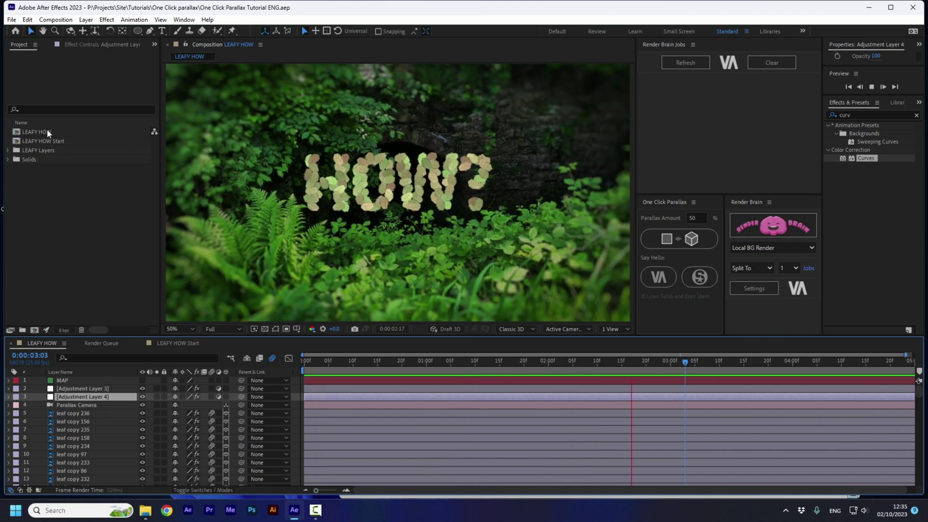
{"action": "double_click", "coordinate": [60, 141]}
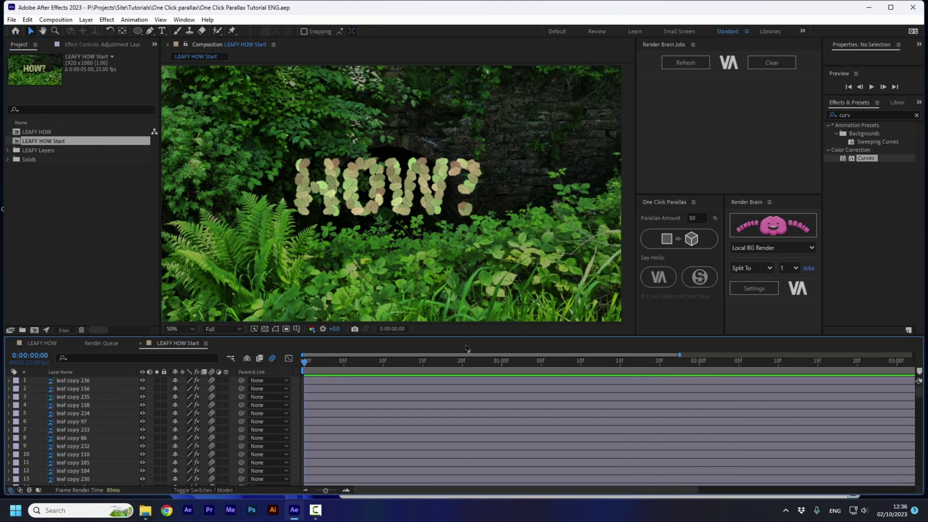
Inspect leaf copy 236 and layer 5, then visit VDODNA via the One Click Parallax Say Hello button.
{"action": "left_click", "coordinate": [76, 380]}
{"action": "left_click", "coordinate": [481, 165]}
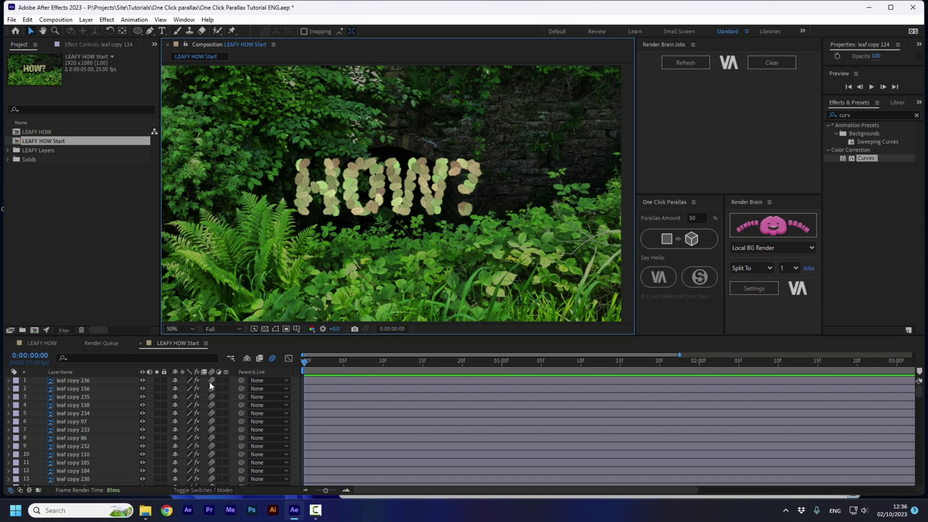
{"action": "left_click", "coordinate": [75, 418]}
{"action": "left_click", "coordinate": [476, 175]}
{"action": "left_click", "coordinate": [663, 202]}
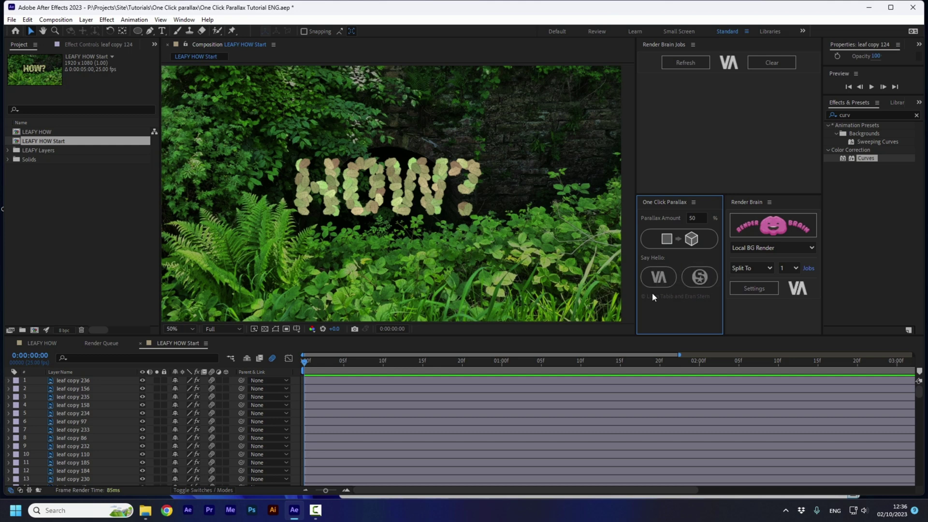
{"action": "left_click", "coordinate": [658, 278]}
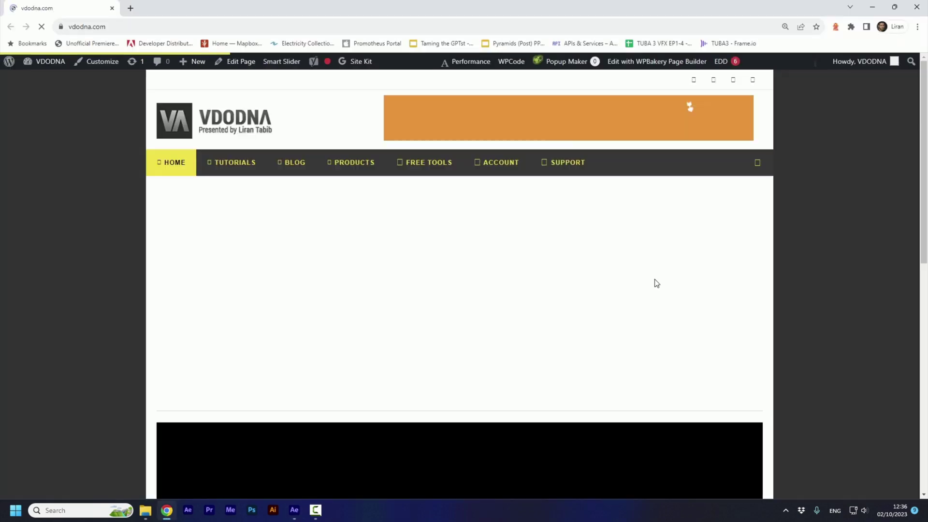
Browse vdodna.com, open sternfx.co.uk from the SternFX button, and return to After Effects.
{"action": "scroll", "coordinate": [656, 282], "scroll_direction": "down", "scroll_amount": 6}
{"action": "scroll", "coordinate": [625, 135], "scroll_direction": "down", "scroll_amount": 3}
{"action": "scroll", "coordinate": [625, 135], "scroll_direction": "up", "scroll_amount": 5}
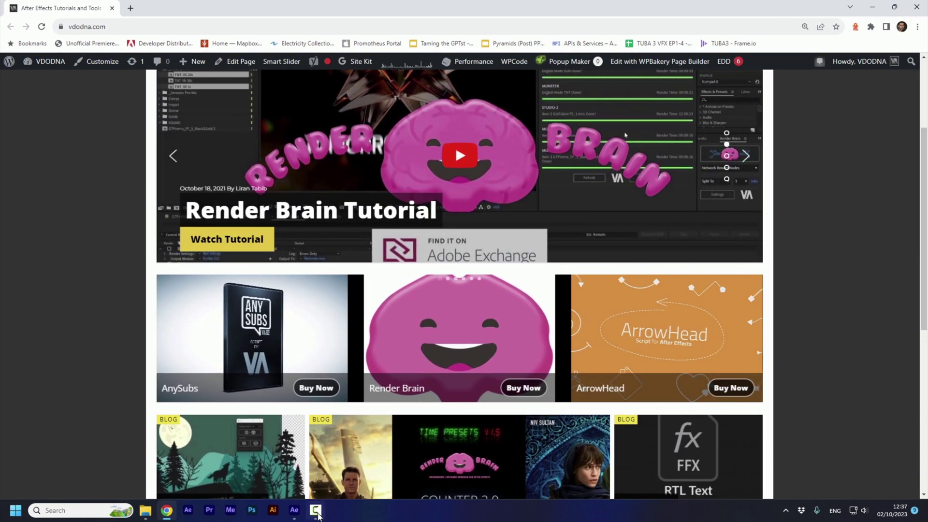
{"action": "key", "text": "alt+Tab"}
{"action": "left_click", "coordinate": [697, 277]}
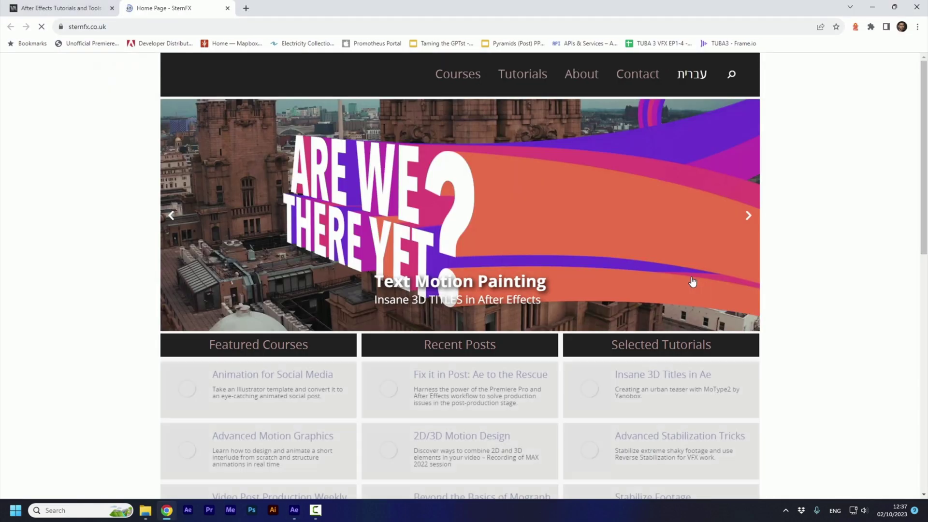
{"action": "scroll", "coordinate": [696, 276], "scroll_direction": "down", "scroll_amount": 7}
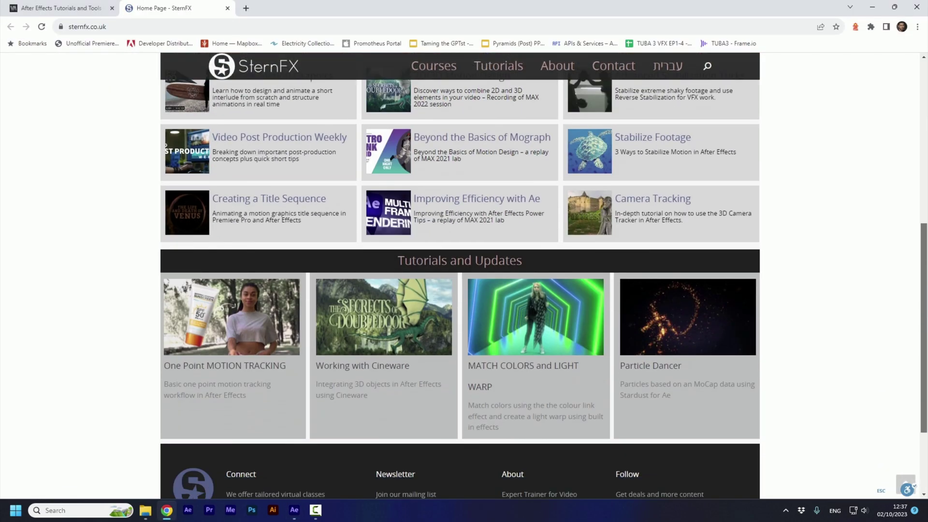
{"action": "key", "text": "alt+Tab"}
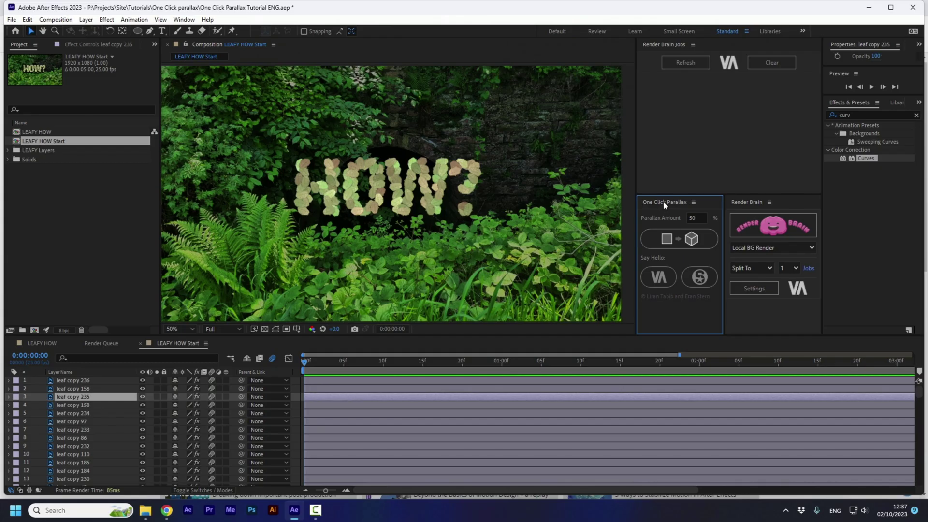
Return to the top of the leaf layer list and create a parallax camera at 50% amount.
{"action": "left_click_drag", "start_coordinate": [919, 407], "coordinate": [918, 491]}
{"action": "key", "text": "x"}
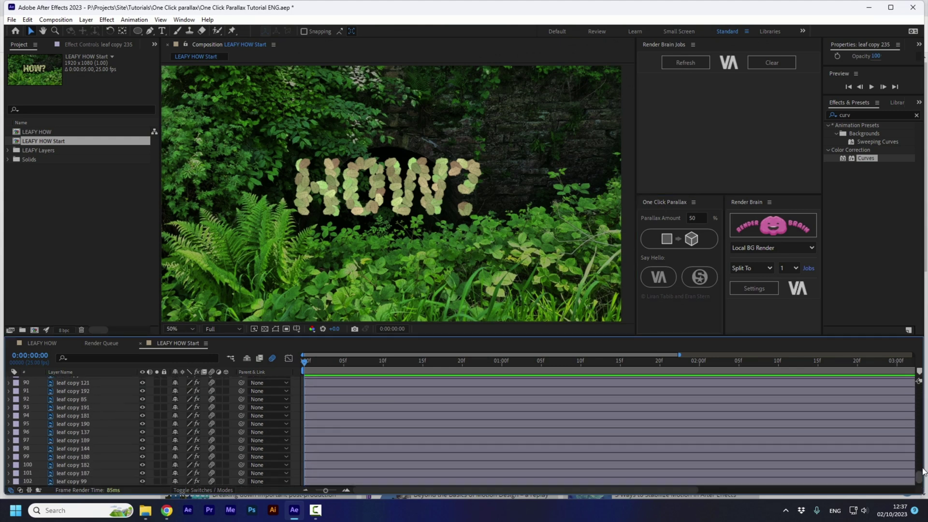
{"action": "left_click", "coordinate": [656, 237]}
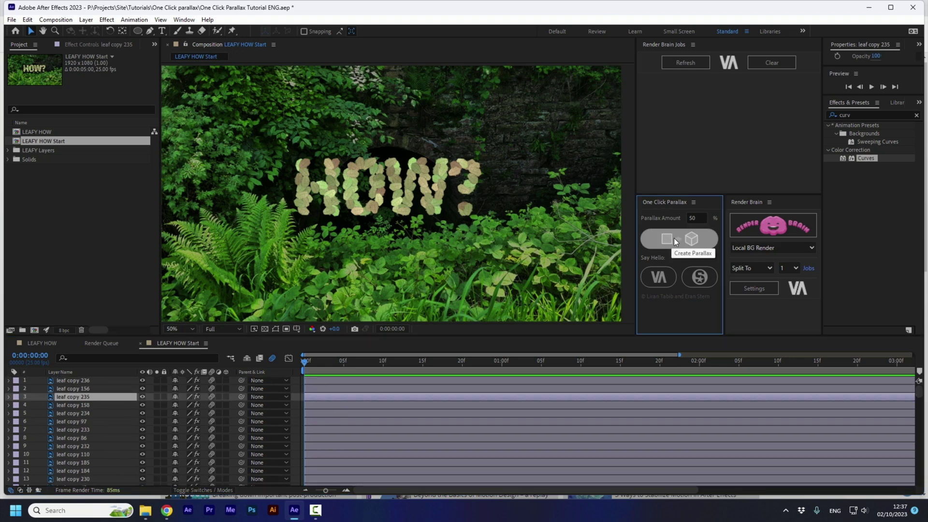
{"action": "left_click", "coordinate": [672, 239]}
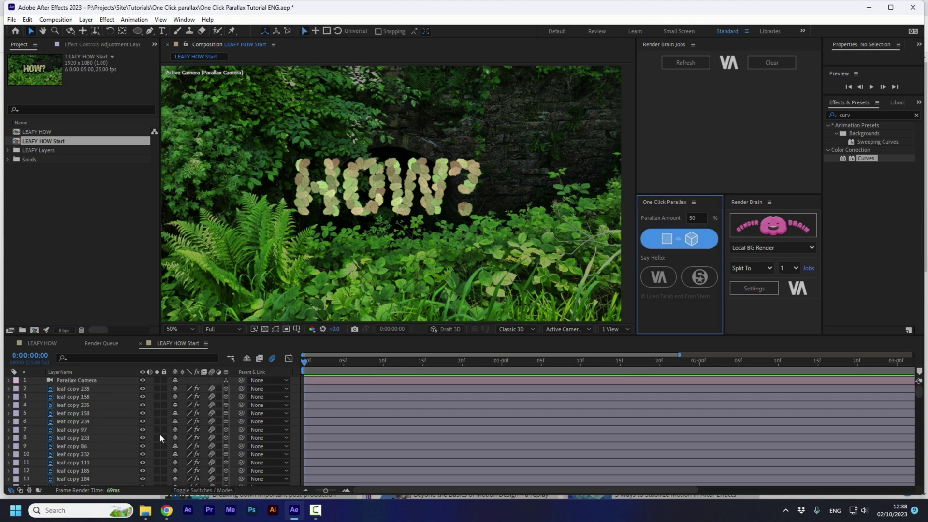
Orbit the Parallax Camera to inspect the leaf depth, then undo the orbit and the parallax setup.
{"action": "key", "text": "c"}
{"action": "key", "text": "comma"}
{"action": "key", "text": "period"}
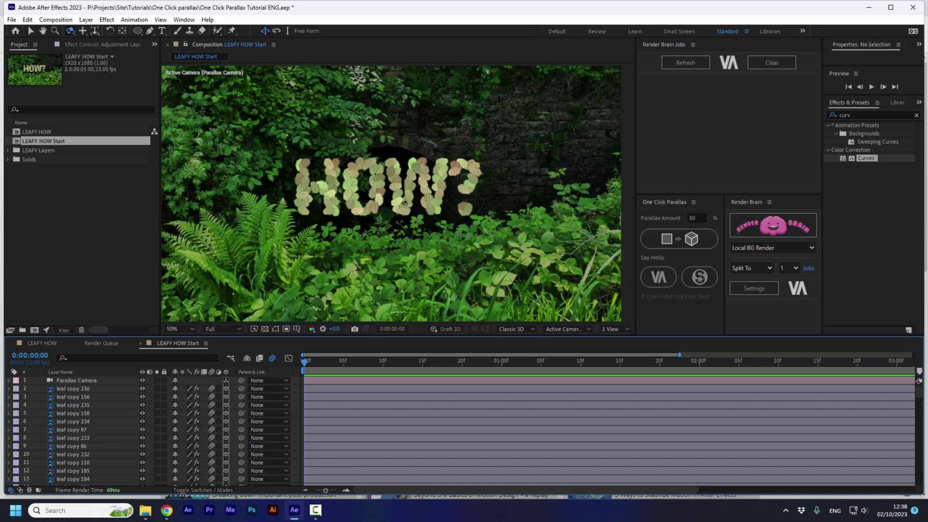
{"action": "left_click_drag", "start_coordinate": [376, 192], "coordinate": [382, 201]}
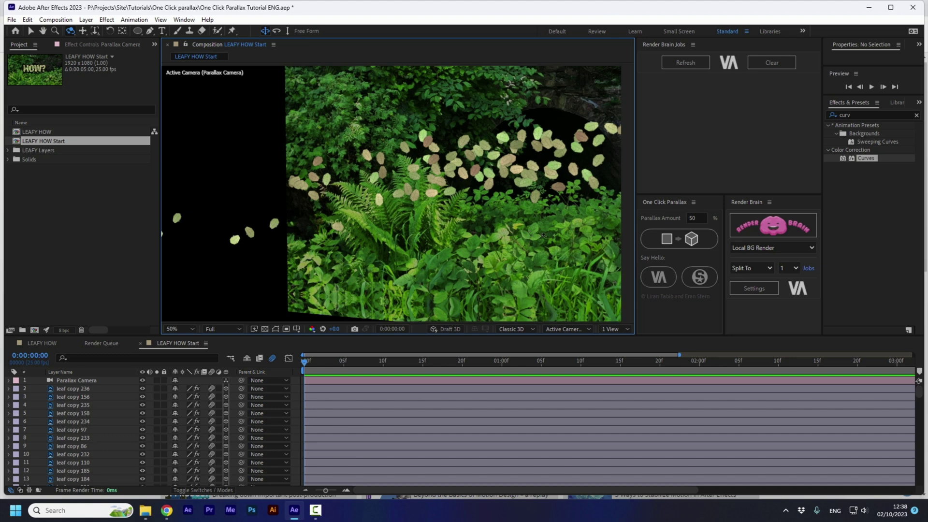
{"action": "key", "text": "ctrl+z"}
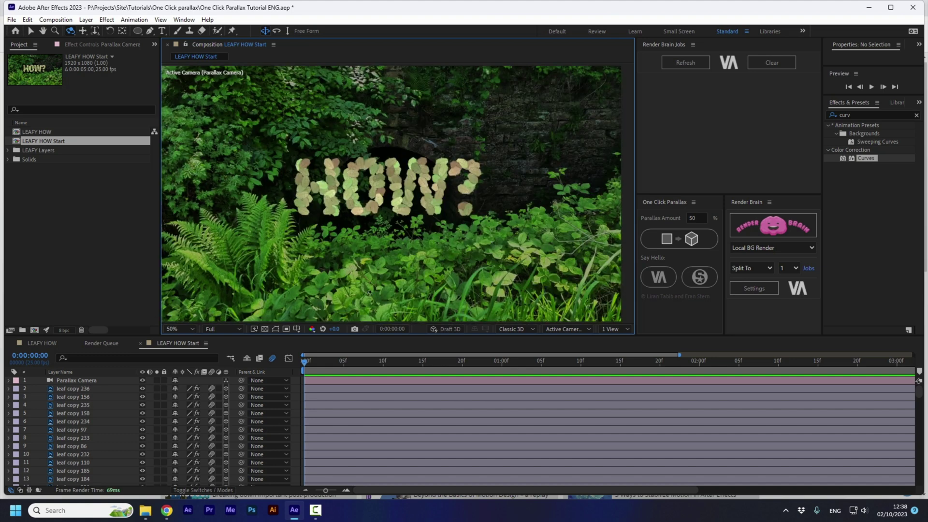
{"action": "key", "text": "ctrl+z"}
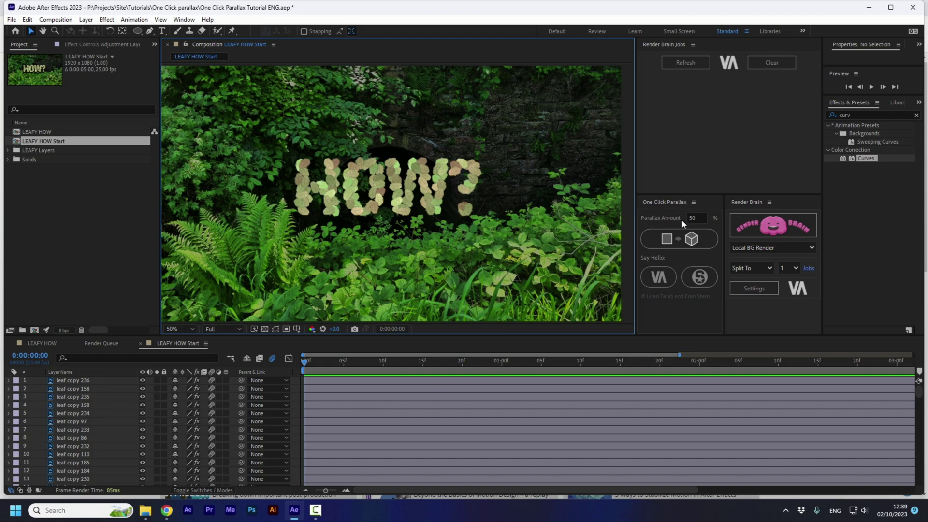
Set Parallax Amount to 10 and generate the parallax camera for the leaves.
{"action": "left_click", "coordinate": [700, 217]}
{"action": "type", "text": "0"}
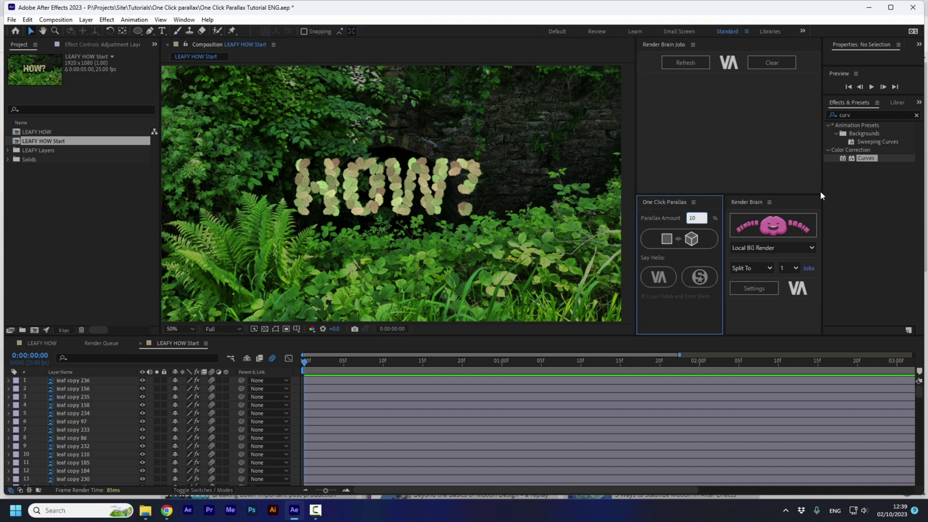
{"action": "left_click", "coordinate": [680, 238]}
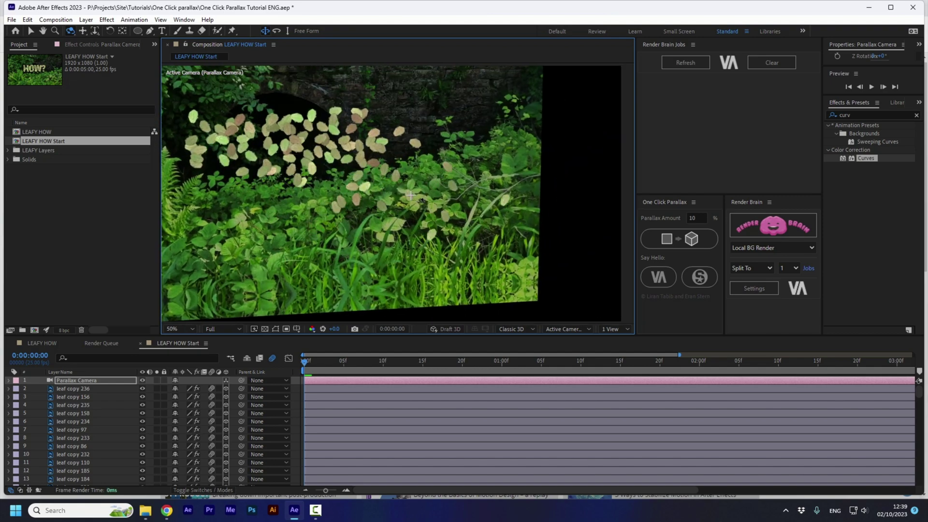
{"action": "left_click", "coordinate": [592, 236]}
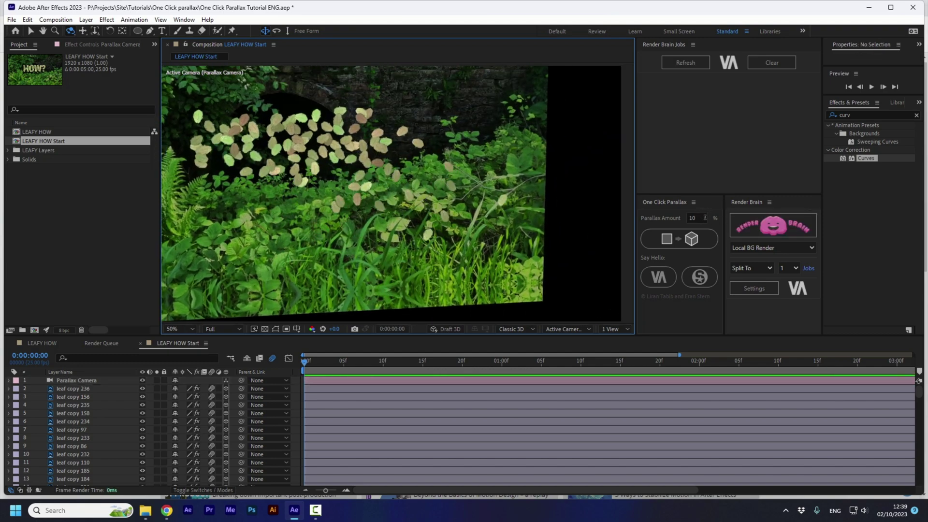
Regenerate the parallax at amount 2, orbit to check the subtler depth, and undo the orbit.
{"action": "left_click", "coordinate": [698, 218]}
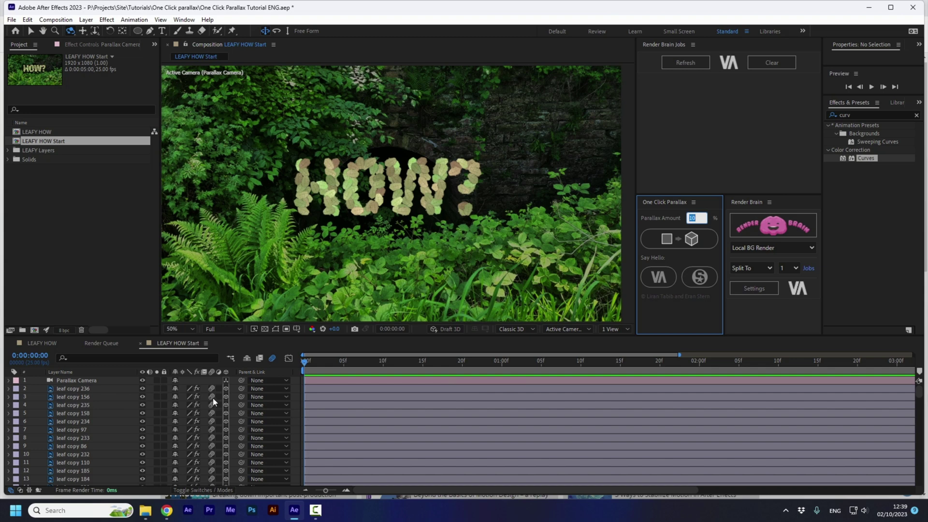
{"action": "type", "text": "2"}
{"action": "key", "text": "Return"}
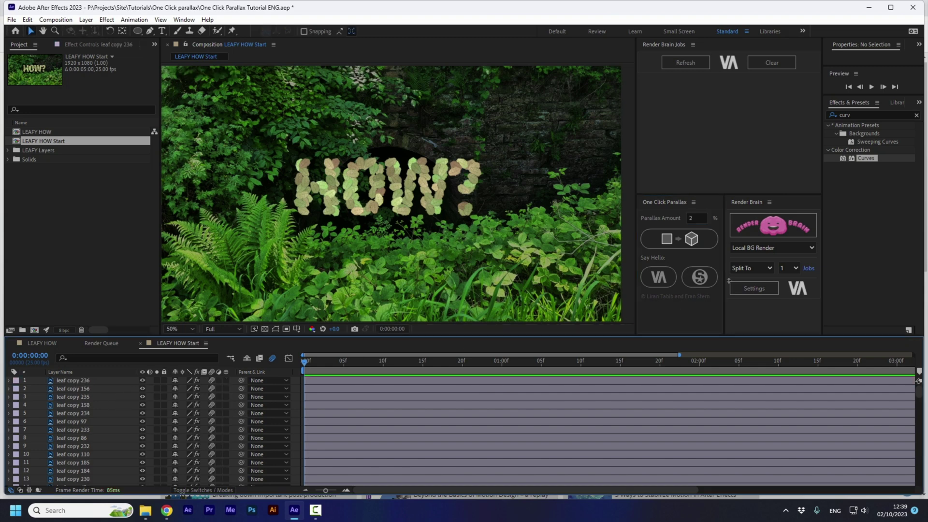
{"action": "left_click", "coordinate": [680, 239]}
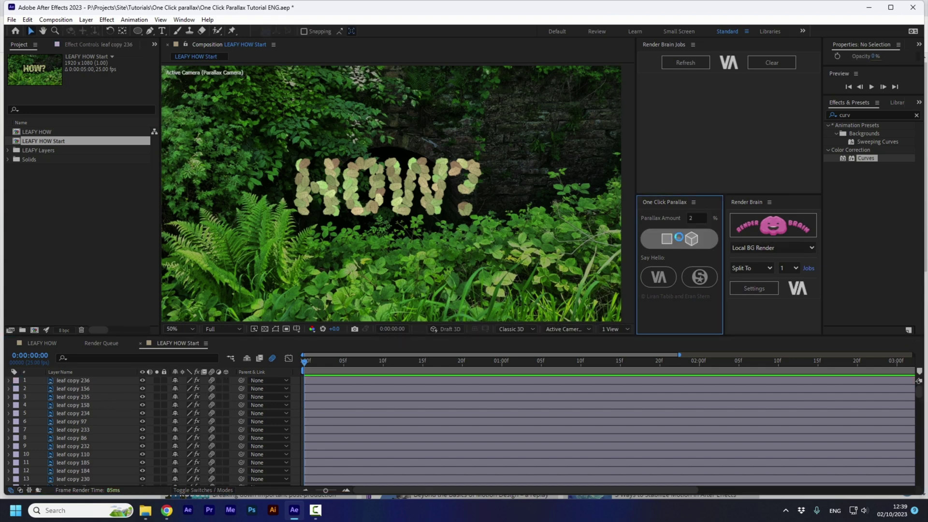
{"action": "left_click_drag", "start_coordinate": [348, 193], "coordinate": [370, 198]}
{"action": "key", "text": "ctrl+z"}
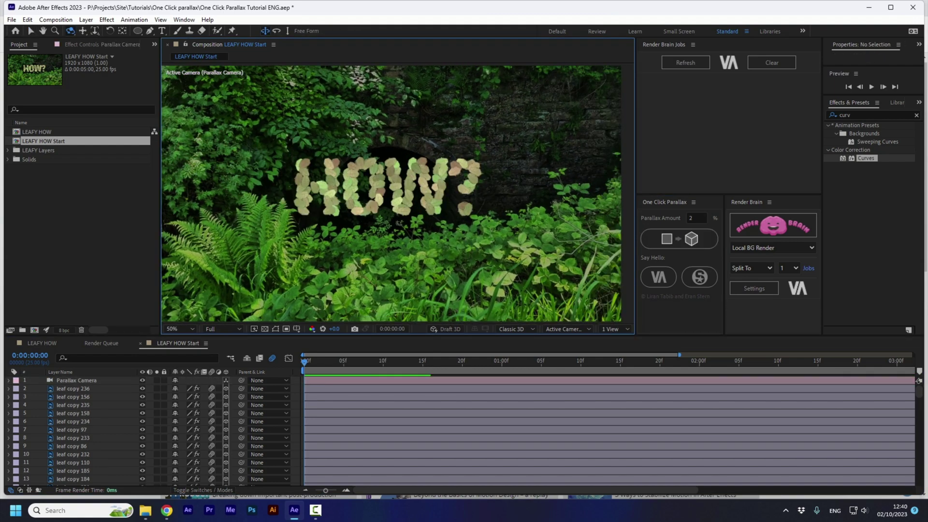
{"action": "left_click", "coordinate": [604, 380]}
{"action": "key", "text": "alt+shift"}
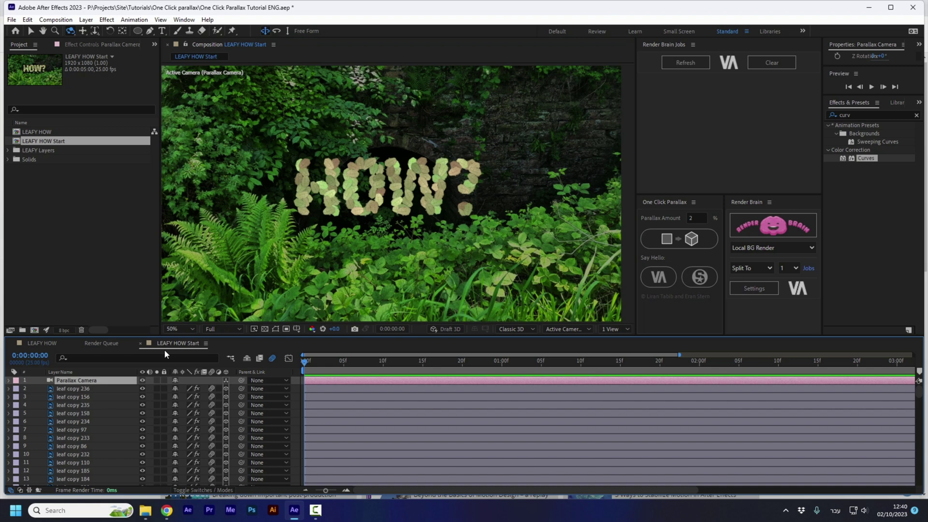
Move the camera's end keyframes to 4 seconds and dolly the camera in at frame 0, then preview.
{"action": "key", "text": "p"}
{"action": "key", "text": "shift+a"}
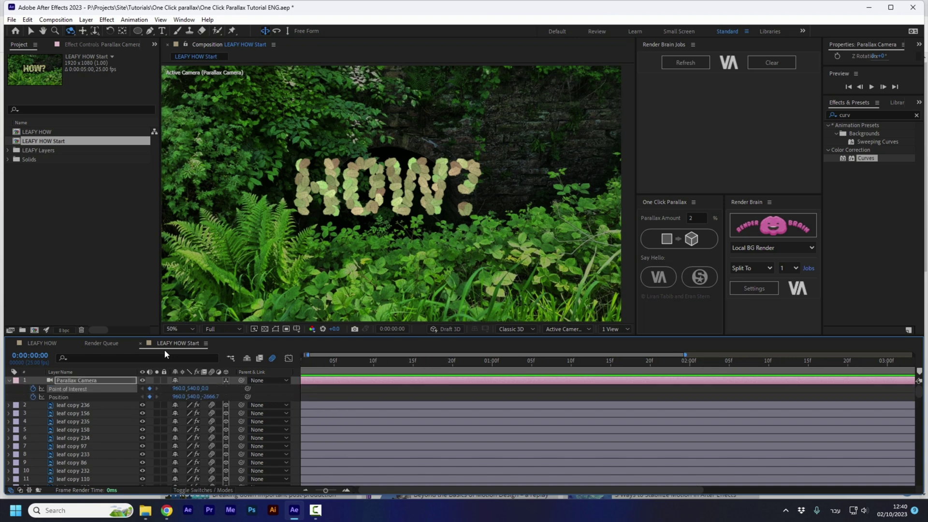
{"action": "key", "text": "minus"}
{"action": "left_click_drag", "start_coordinate": [306, 389], "coordinate": [789, 378]}
{"action": "left_click", "coordinate": [790, 363]}
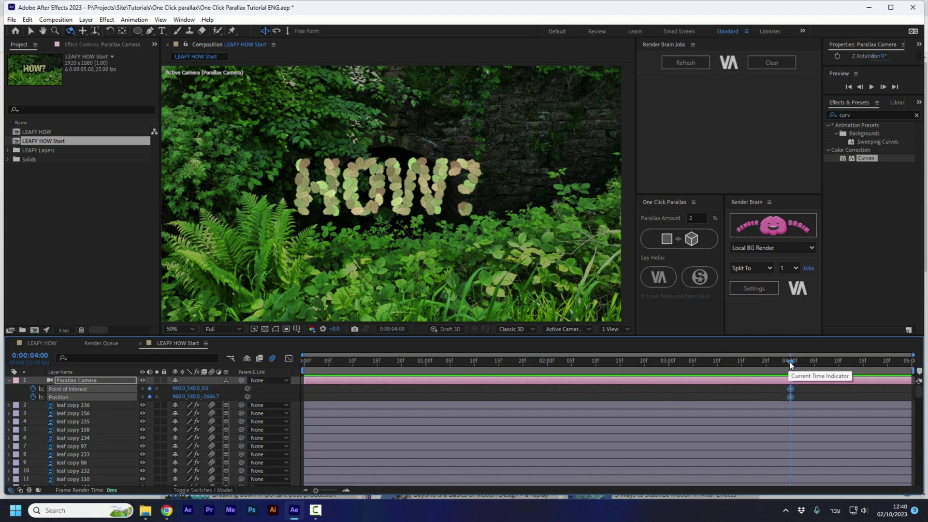
{"action": "left_click_drag", "start_coordinate": [791, 364], "coordinate": [221, 408]}
{"action": "key", "text": "y"}
{"action": "key", "text": "c"}
{"action": "left_click_drag", "start_coordinate": [389, 203], "coordinate": [401, 180]}
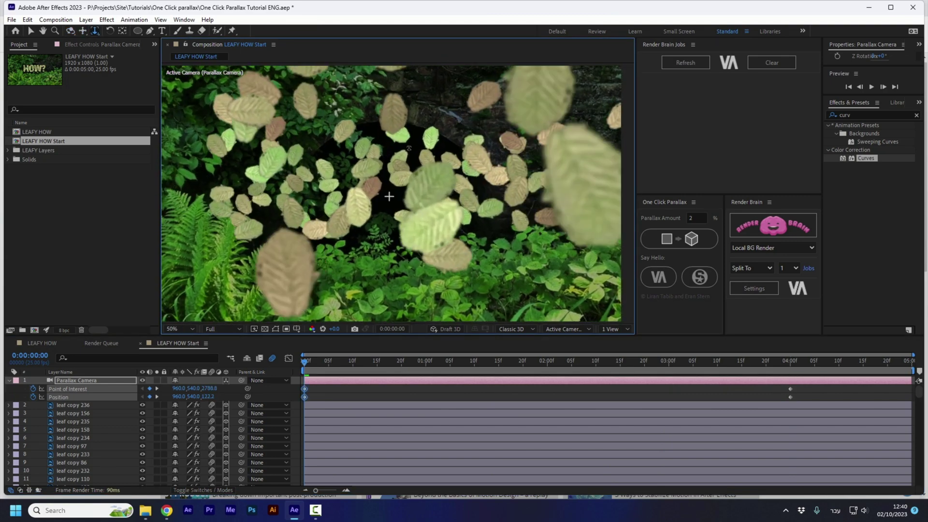
{"action": "key", "text": "space"}
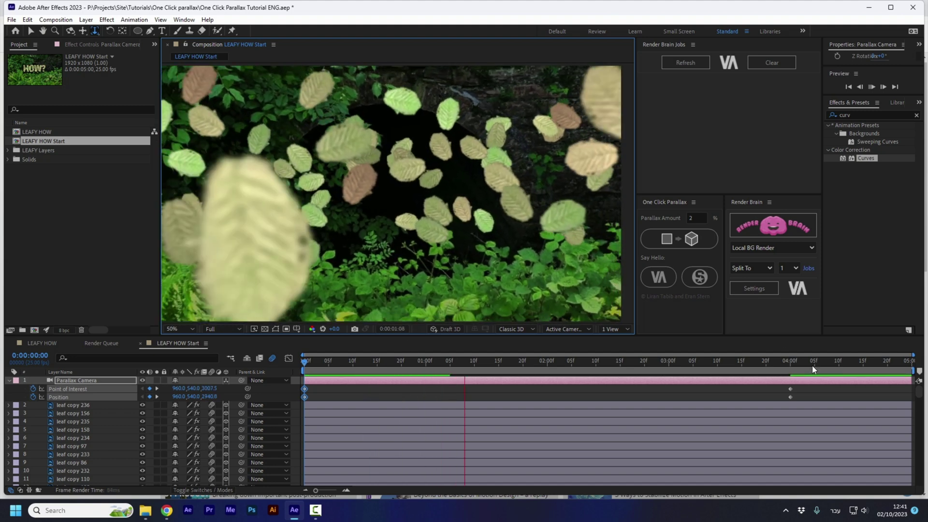
{"action": "key", "text": "space"}
Ease the 4-second keyframes and keyframe Z Rotation from 49° at start to 0° at 4:00.
{"action": "left_click_drag", "start_coordinate": [781, 389], "coordinate": [803, 402]}
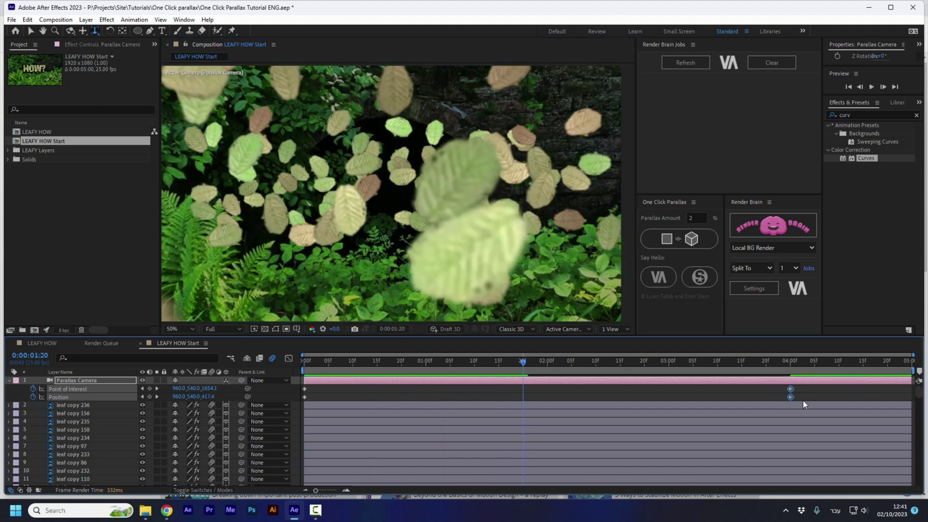
{"action": "key", "text": "F9"}
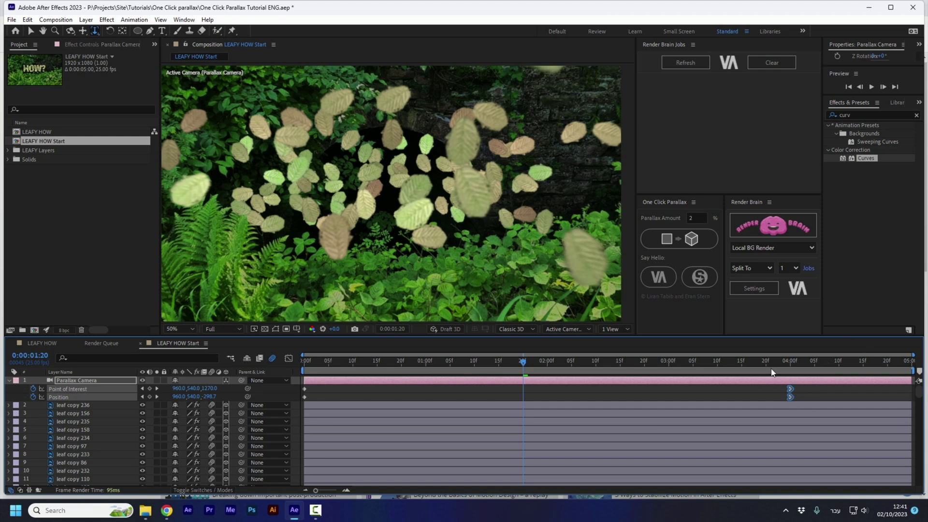
{"action": "left_click", "coordinate": [790, 364]}
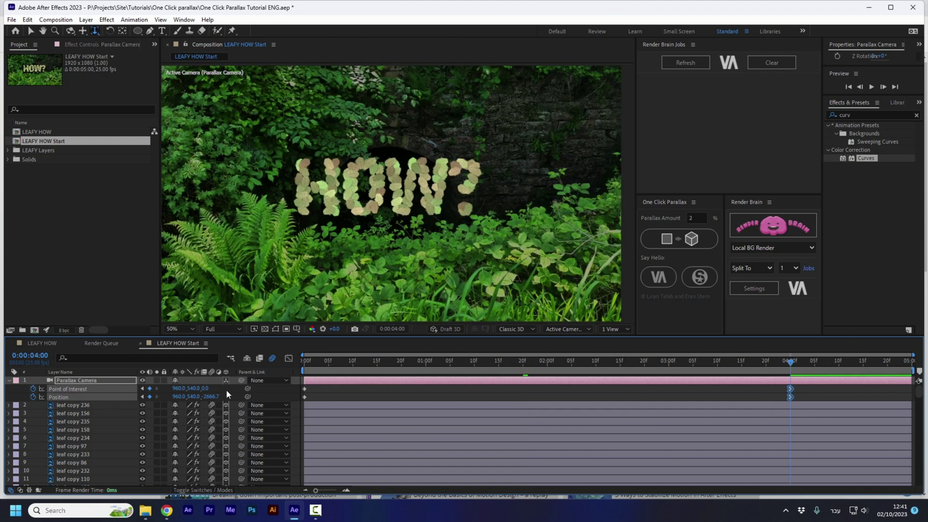
{"action": "left_click", "coordinate": [9, 380]}
{"action": "left_click", "coordinate": [33, 438]}
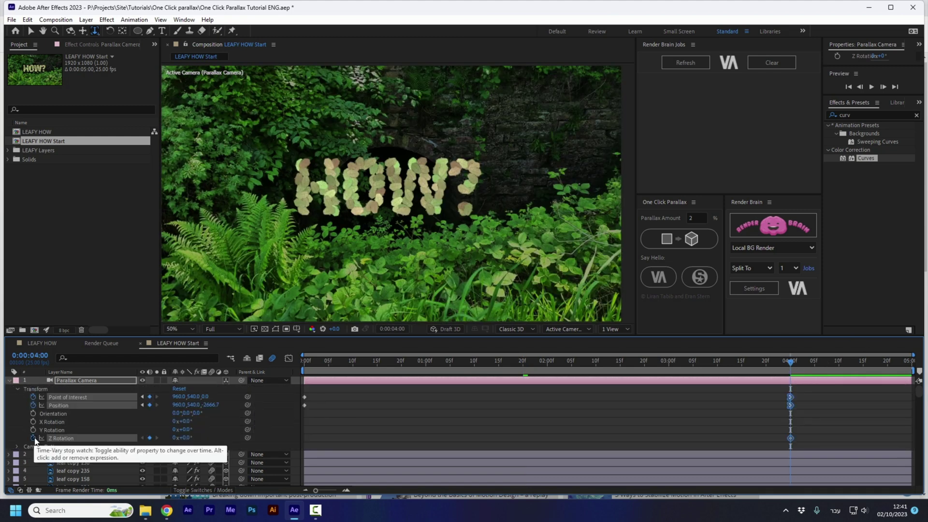
{"action": "left_click_drag", "start_coordinate": [329, 363], "coordinate": [294, 370]}
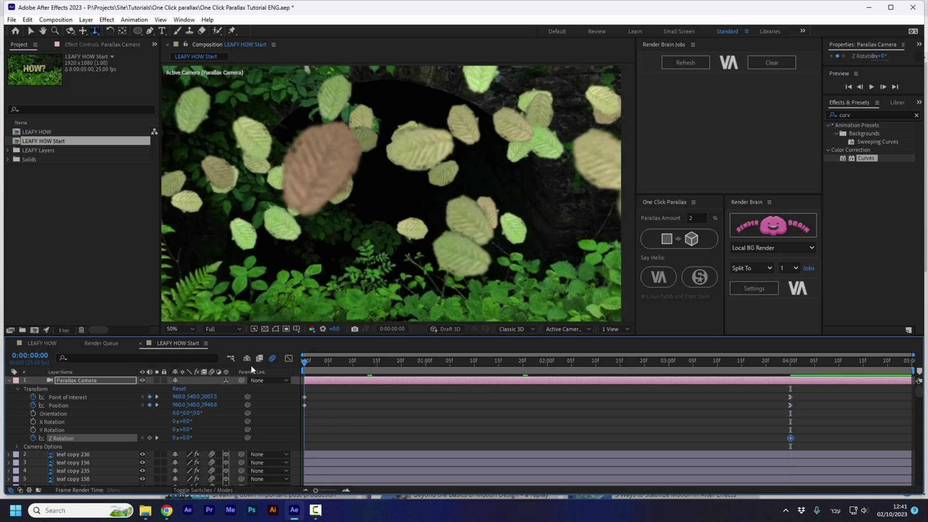
{"action": "left_click_drag", "start_coordinate": [187, 438], "coordinate": [852, 439]}
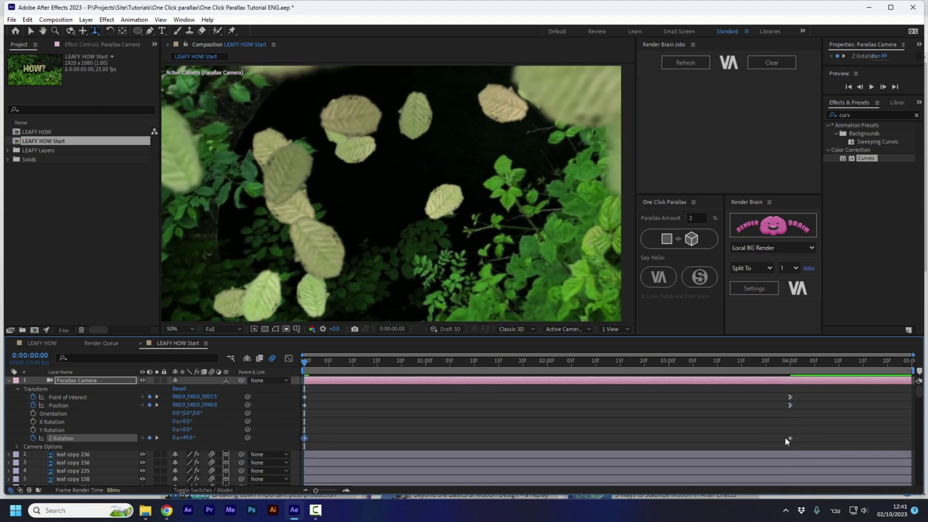
{"action": "key", "text": "space"}
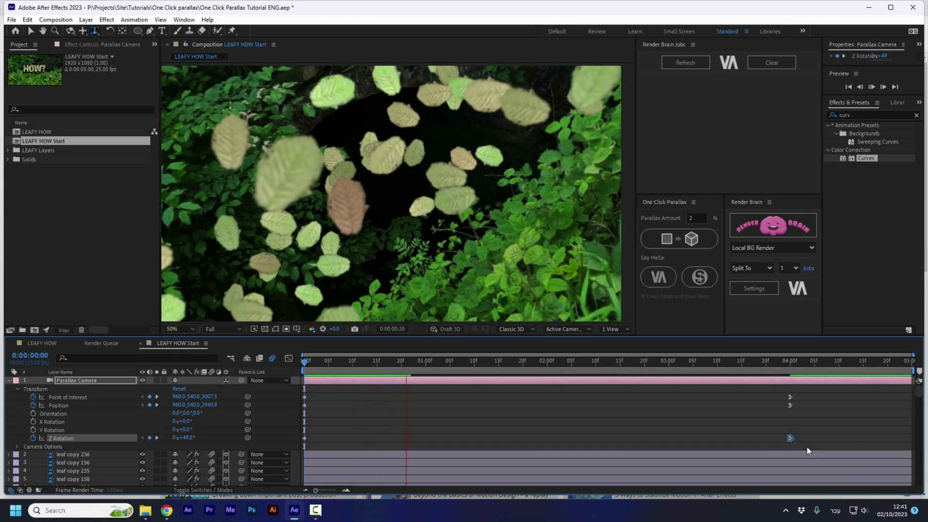
{"action": "key", "text": "space"}
Shift the end keyframes earlier, preview the shorter push-in, then undo back to the flat composition.
{"action": "left_click_drag", "start_coordinate": [828, 387], "coordinate": [531, 411]}
{"action": "key", "text": "space"}
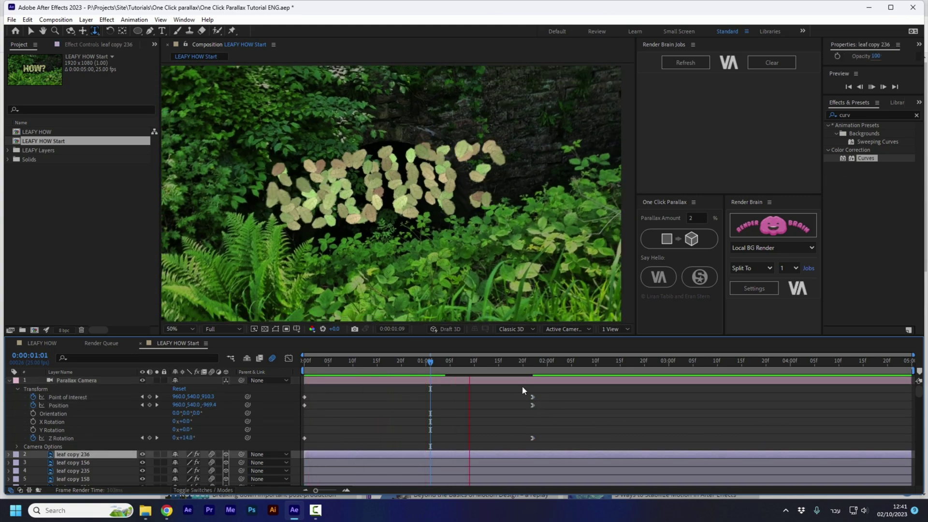
{"action": "key", "text": "space"}
{"action": "left_click", "coordinate": [485, 412]}
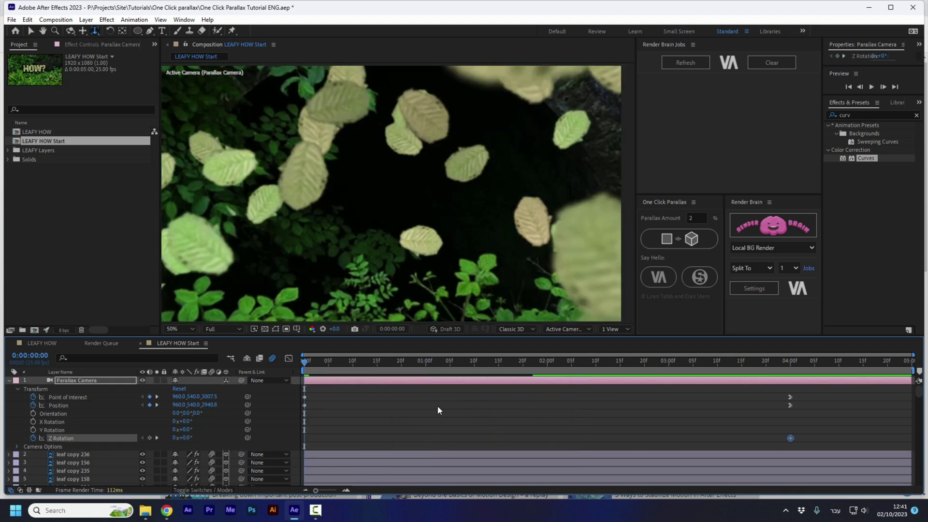
{"action": "key", "text": "Home"}
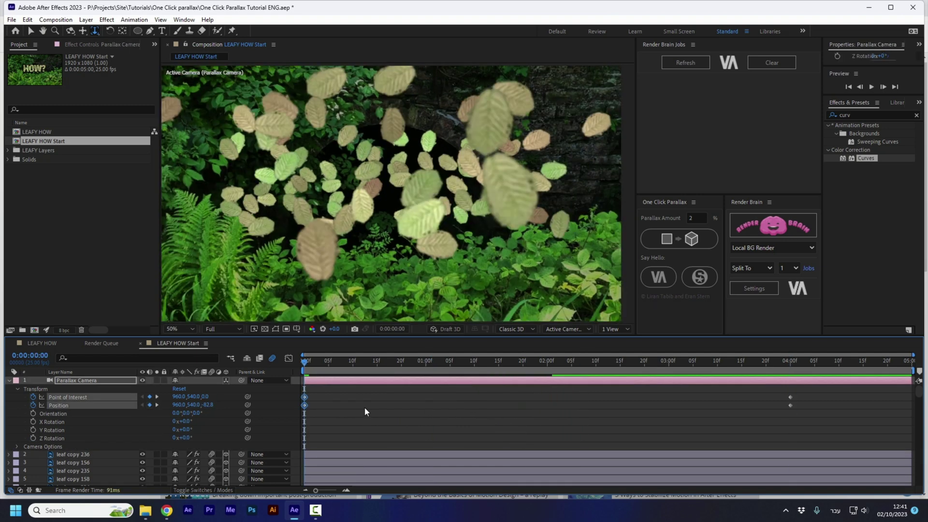
{"action": "key", "text": "ctrl+z"}
{"action": "key", "text": "ctrl+z"}
{"action": "key", "text": "ctrl+z"}
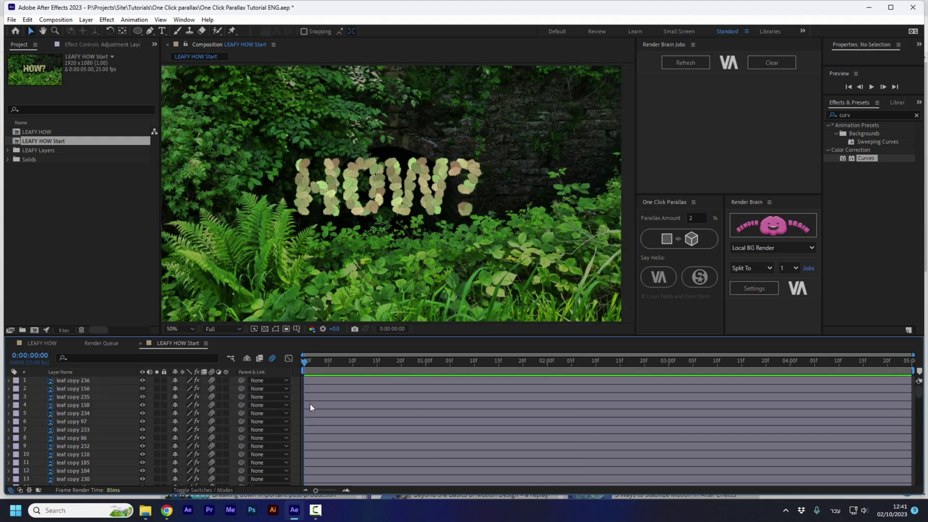
Add a new camera with the 15mm lens preset to LEAFY HOW Start.
{"action": "left_click", "coordinate": [80, 381]}
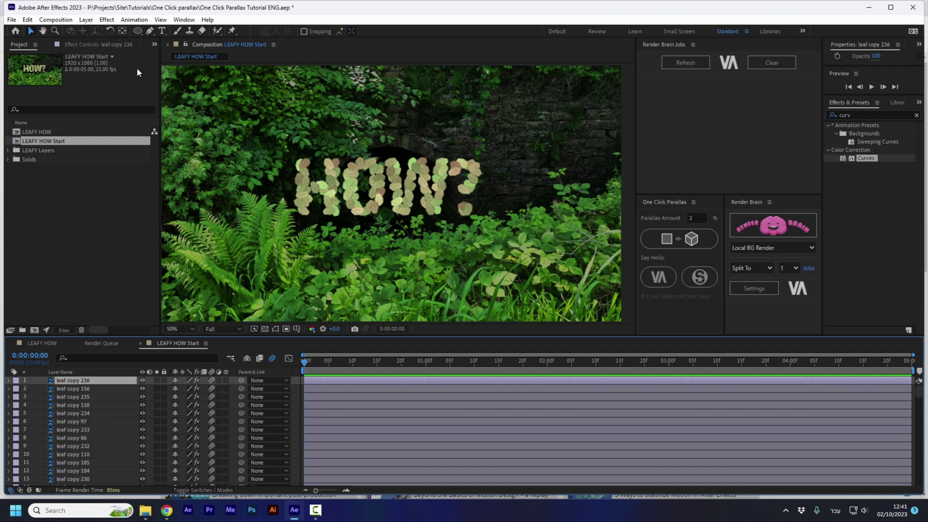
{"action": "left_click", "coordinate": [86, 20]}
{"action": "mouse_move", "coordinate": [99, 29]}
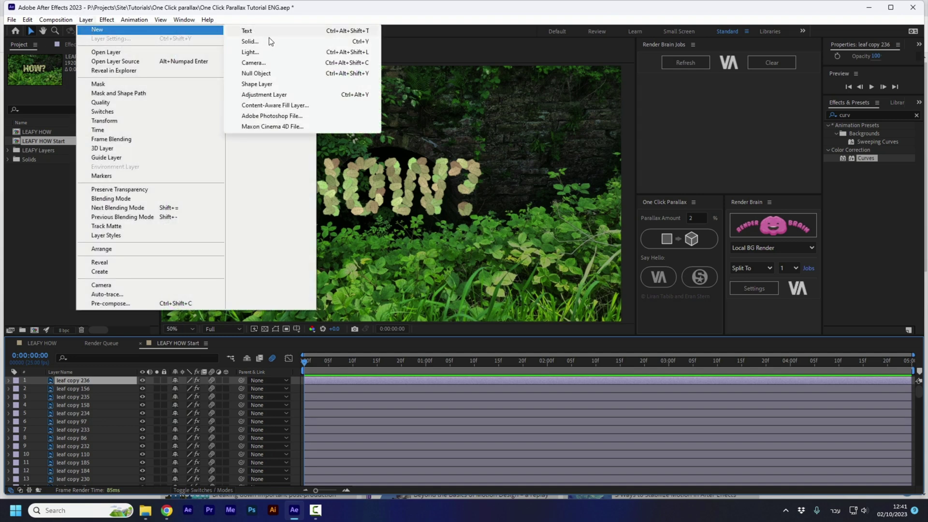
{"action": "left_click", "coordinate": [278, 63]}
{"action": "left_click", "coordinate": [486, 193]}
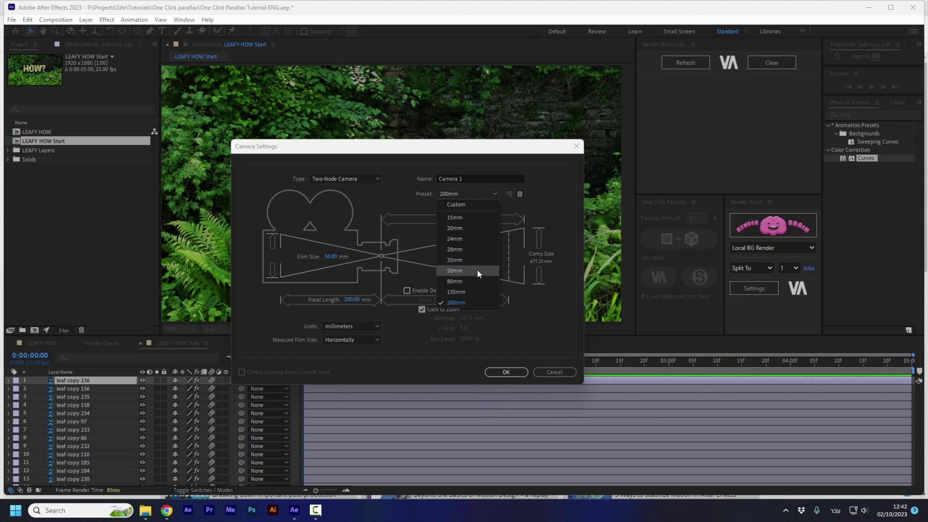
{"action": "left_click", "coordinate": [476, 217]}
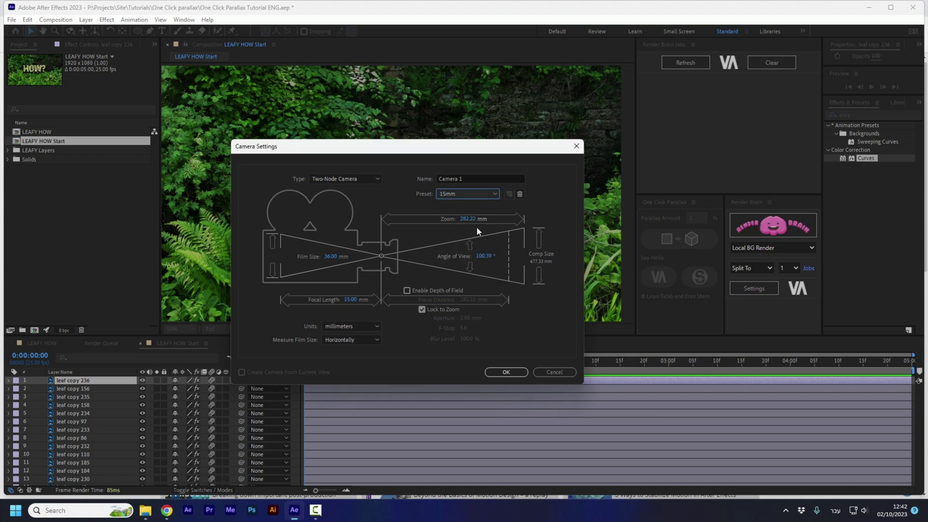
{"action": "left_click", "coordinate": [506, 371]}
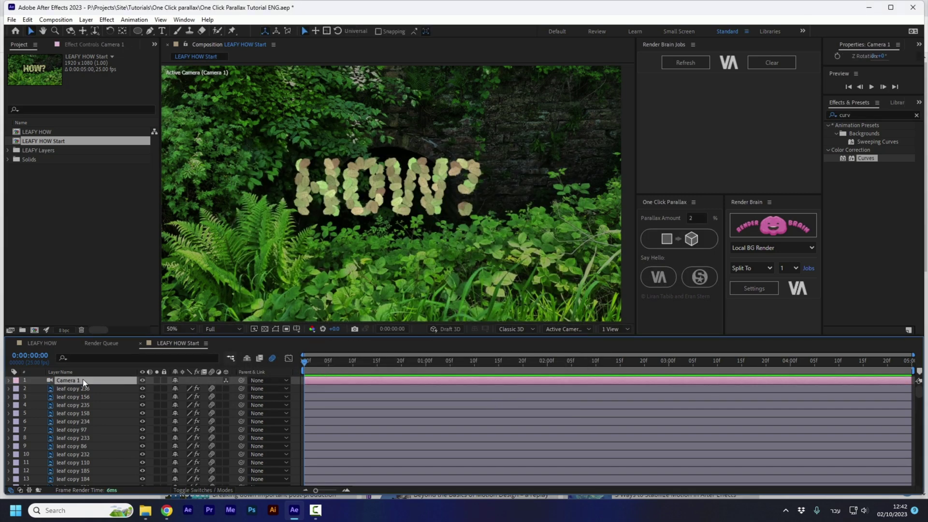
Convert the leaf layers into a parallax 3D scene and orbit Camera 1 to check the depth.
{"action": "left_click", "coordinate": [677, 239]}
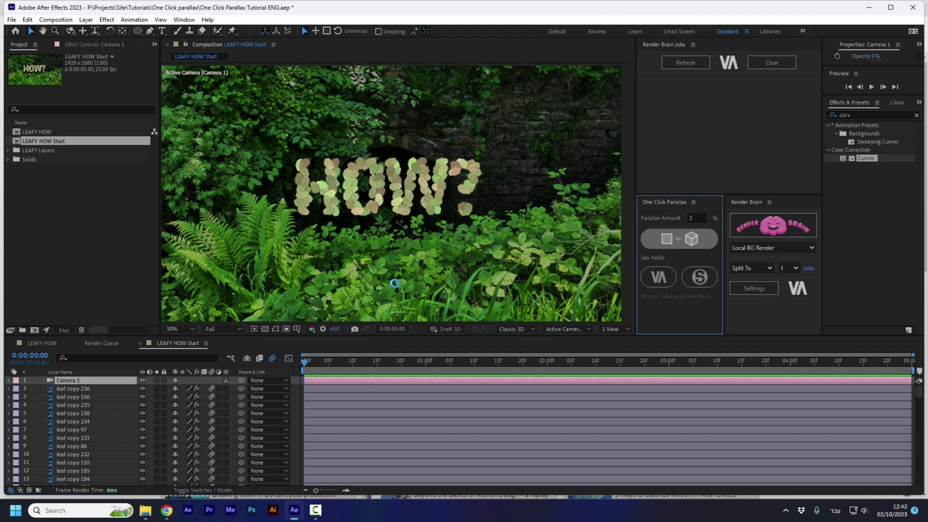
{"action": "left_click", "coordinate": [78, 380]}
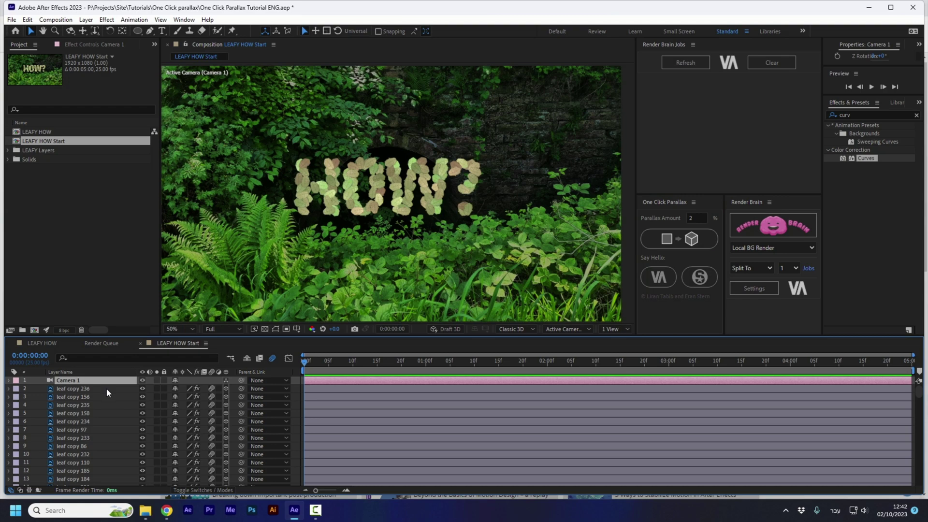
{"action": "key", "text": "c"}
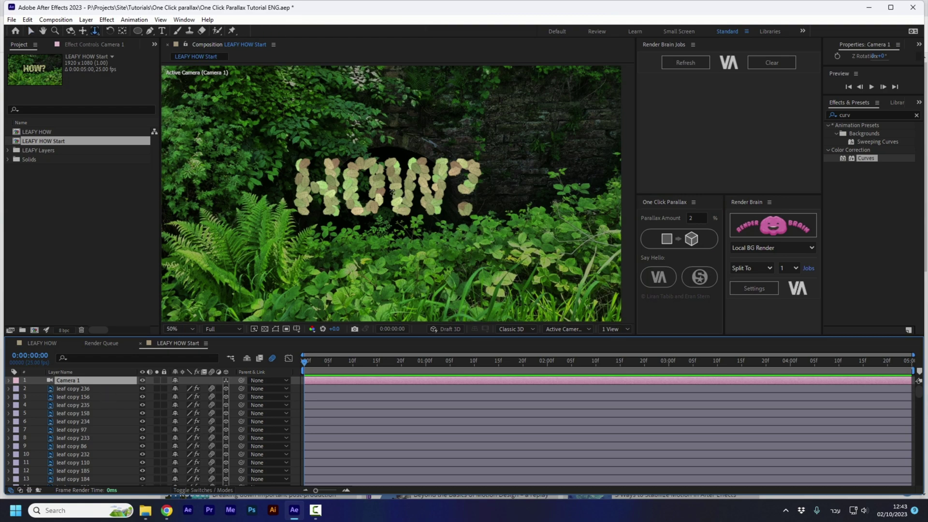
{"action": "mouse_move", "coordinate": [388, 192]}
{"action": "left_mouse_down"}
{"action": "mouse_move", "coordinate": [352, 193]}
{"action": "mouse_move", "coordinate": [390, 192]}
{"action": "left_mouse_up"}
Undo the orbit to return the camera to its original front view.
{"action": "key", "text": "ctrl+z"}
{"action": "key", "text": "ctrl+z"}
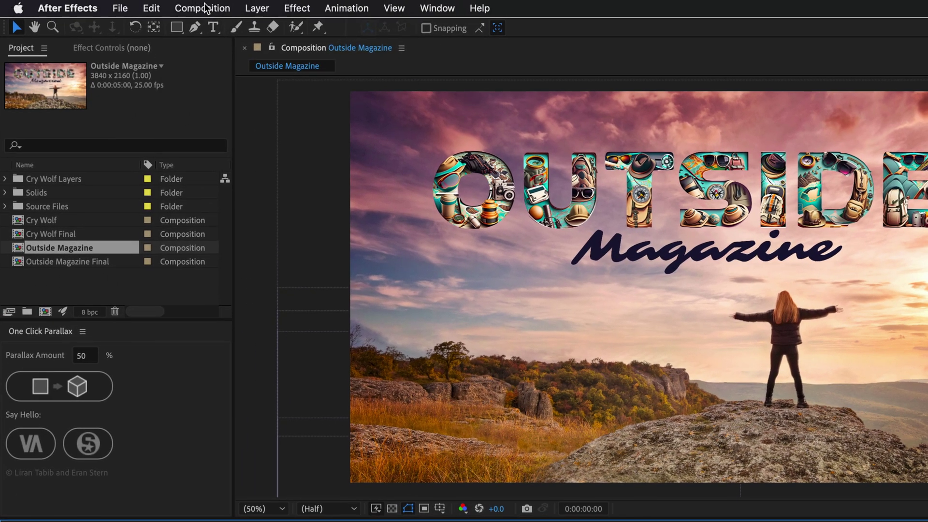
Apply the HD 1920x1080 25 fps preset in Outside Magazine's Composition Settings.
{"action": "left_click", "coordinate": [203, 8]}
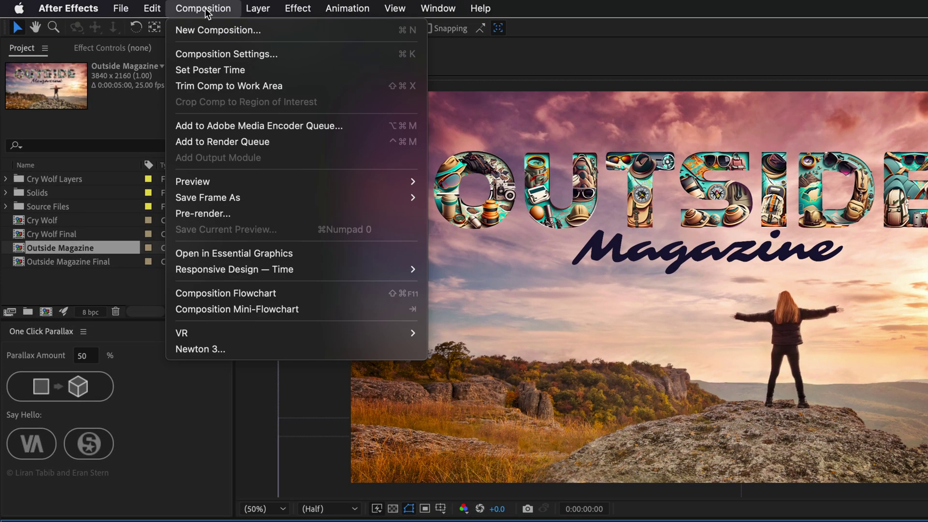
{"action": "left_click", "coordinate": [204, 52]}
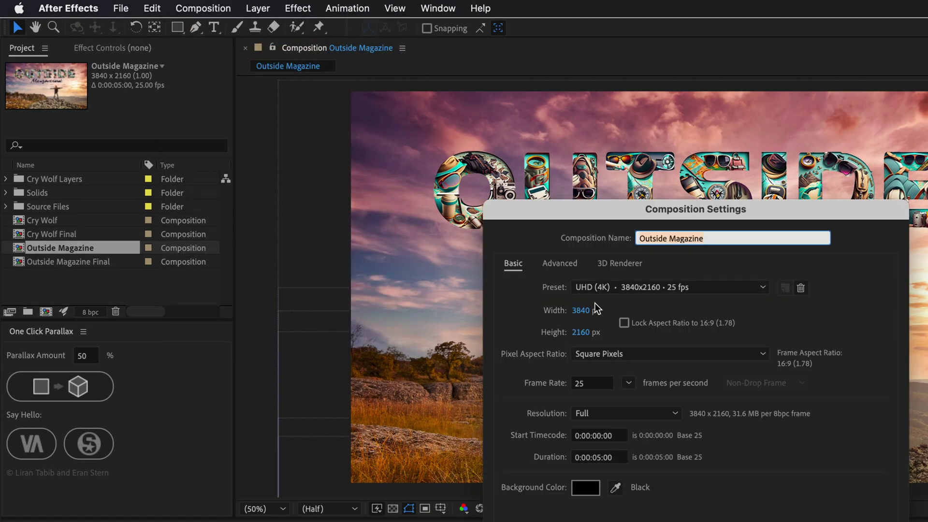
{"action": "left_click", "coordinate": [652, 287]}
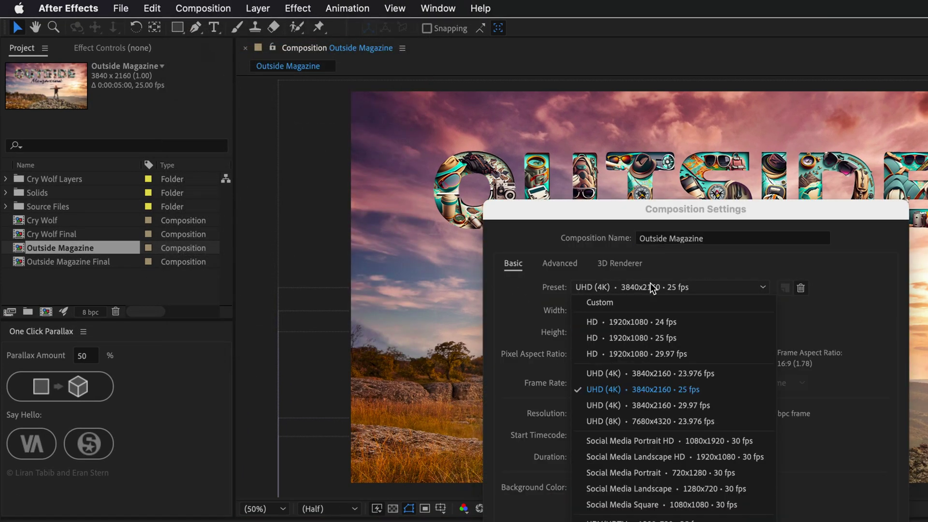
{"action": "left_click", "coordinate": [649, 337]}
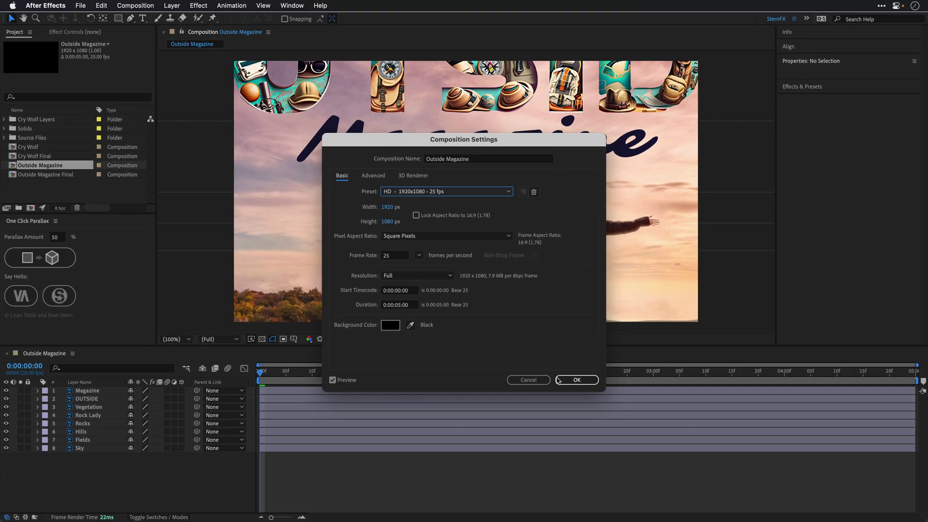
{"action": "left_click", "coordinate": [563, 380]}
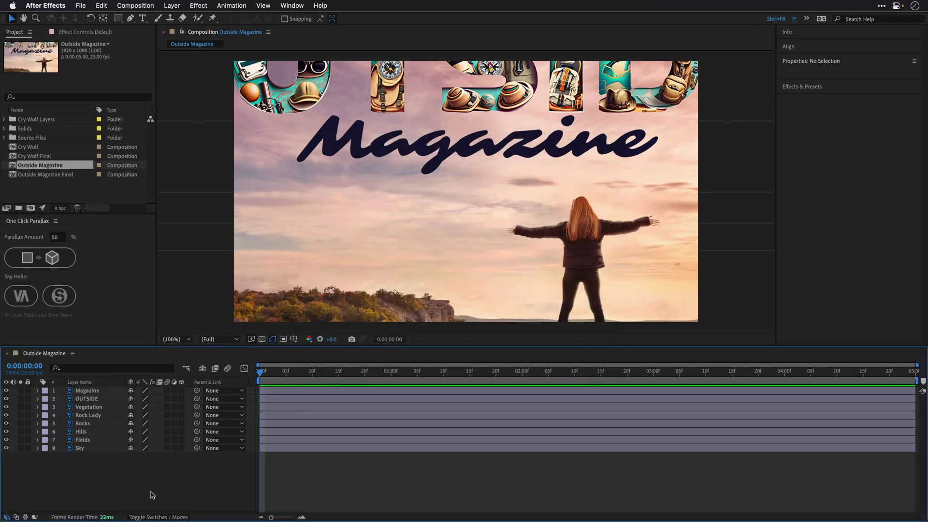
Parent layers OUTSIDE through Sky (layers 2–8) to the Magazine layer.
{"action": "left_click_drag", "start_coordinate": [107, 484], "coordinate": [75, 400]}
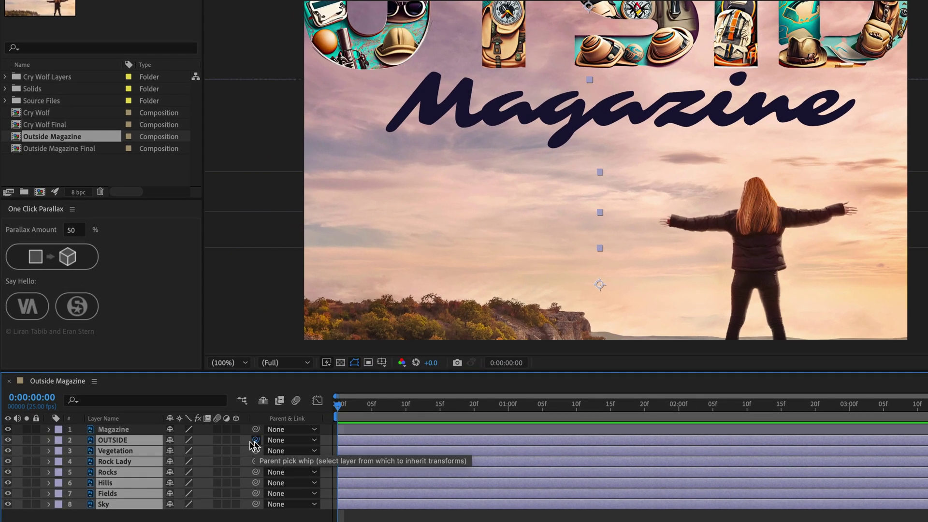
{"action": "left_click_drag", "start_coordinate": [197, 399], "coordinate": [85, 391]}
{"action": "left_click_drag", "start_coordinate": [111, 430], "coordinate": [110, 433]}
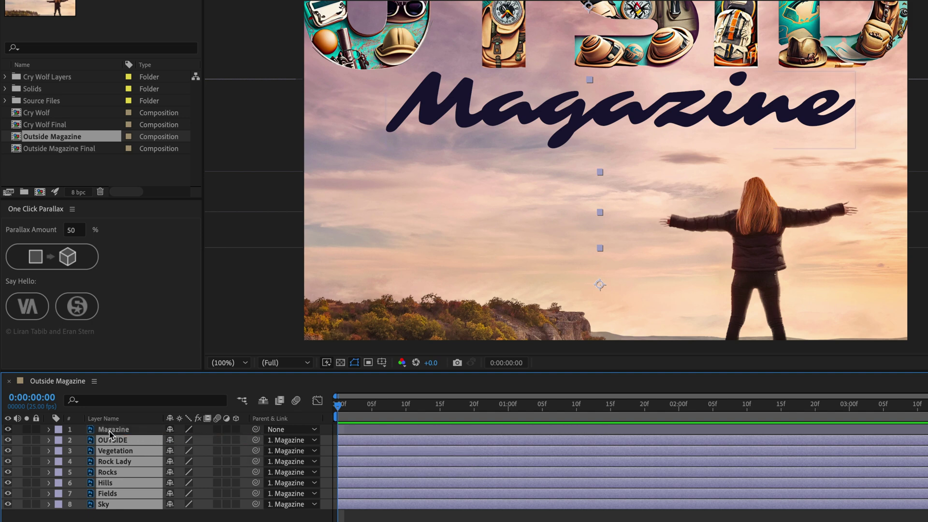
Scale the Magazine layer to 50% and nudge the poster down slightly.
{"action": "left_click", "coordinate": [112, 430]}
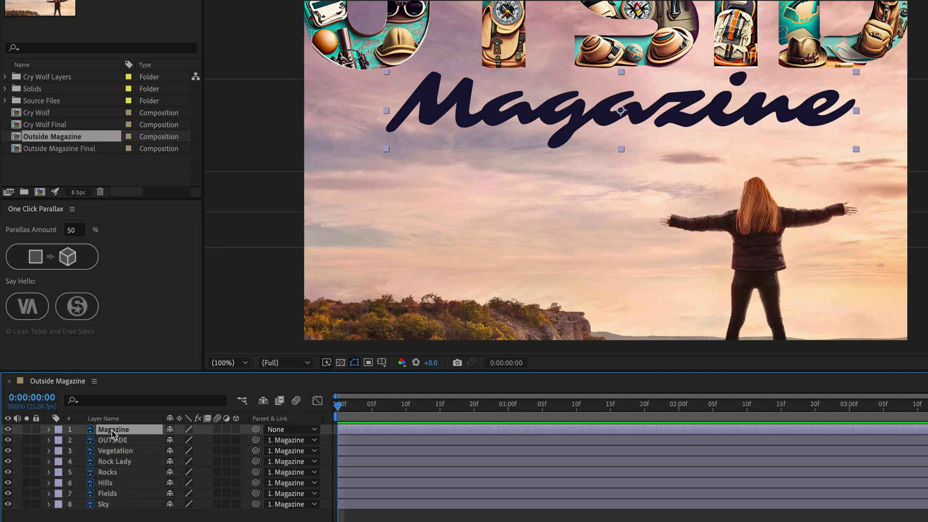
{"action": "key", "text": "s"}
{"action": "left_click", "coordinate": [188, 440]}
{"action": "type", "text": "50"}
{"action": "key", "text": "Return"}
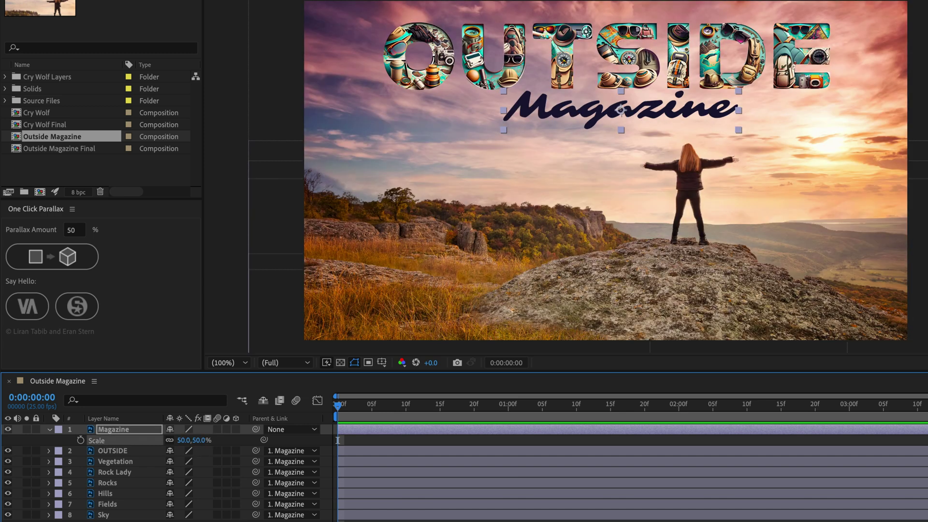
{"action": "key", "text": "shift+Down"}
{"action": "key", "text": "shift+Down"}
{"action": "key", "text": "shift+Down"}
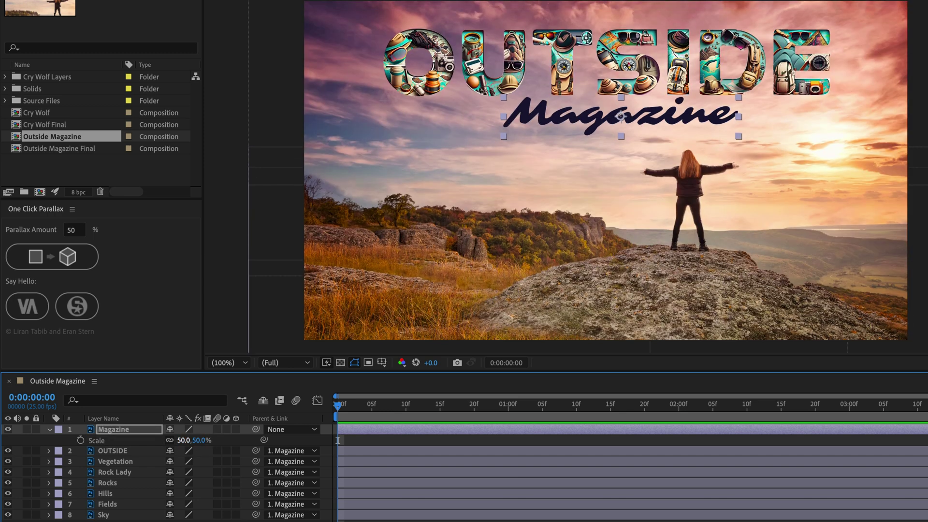
Set layers OUTSIDE through Sky back to no parent, hide Magazine's Scale, and deselect all.
{"action": "left_click_drag", "start_coordinate": [130, 519], "coordinate": [135, 454]}
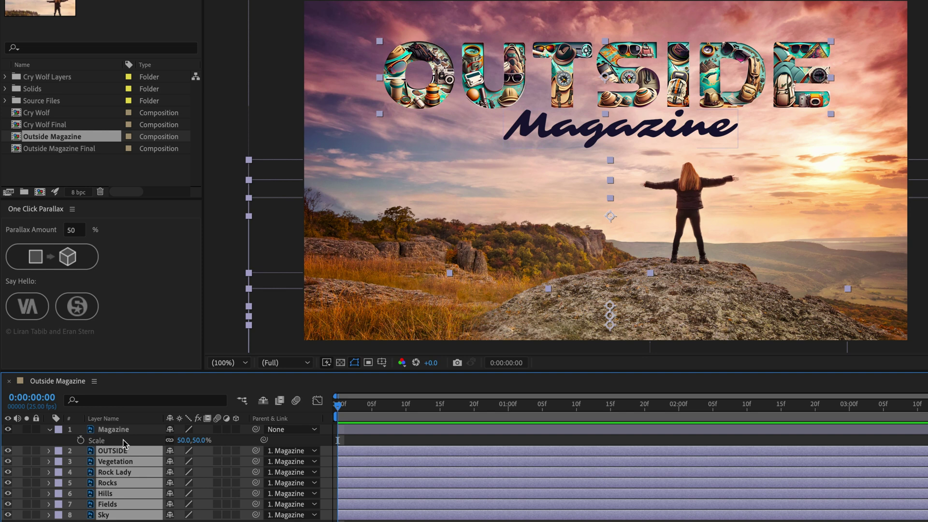
{"action": "left_click", "coordinate": [255, 452], "text": "ctrl"}
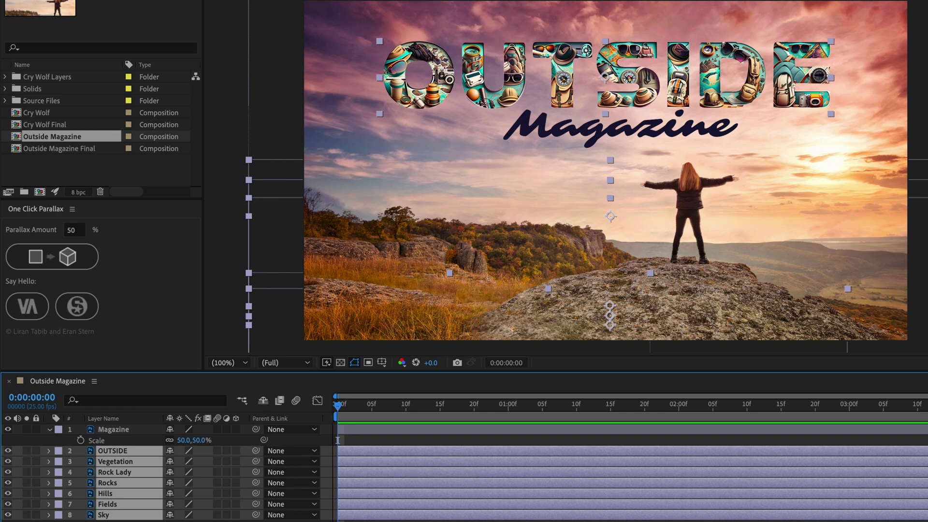
{"action": "left_click", "coordinate": [49, 430]}
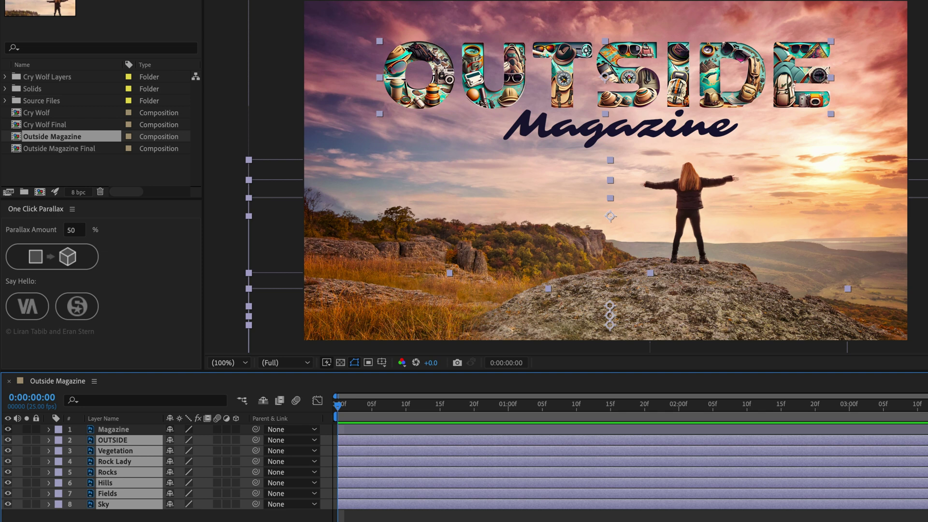
{"action": "key", "text": "ctrl+shift+a"}
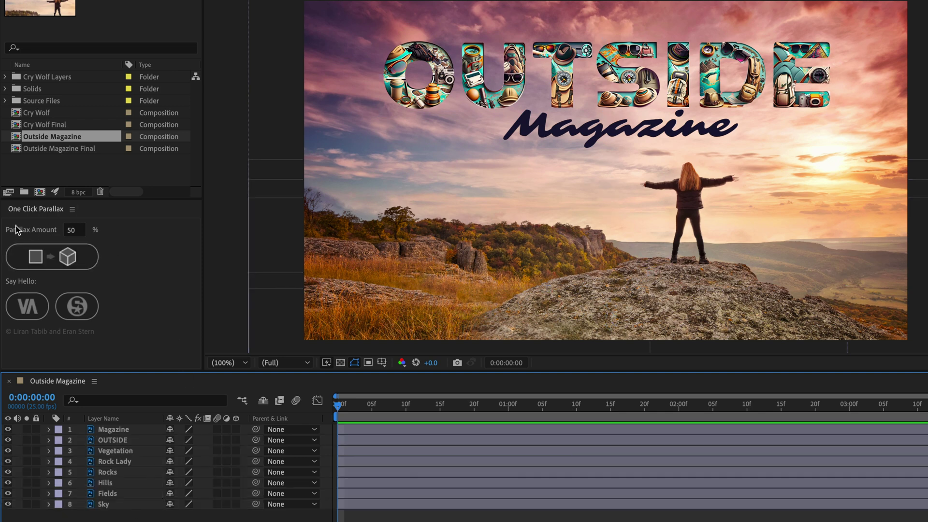
Set Parallax Amount to 100 and create the One Click Parallax camera.
{"action": "left_click", "coordinate": [77, 230]}
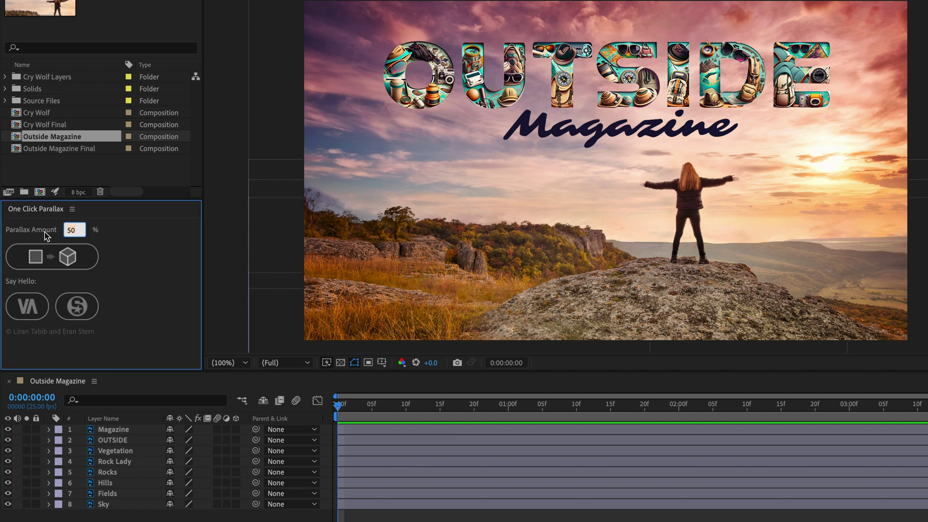
{"action": "type", "text": "100"}
{"action": "left_click", "coordinate": [63, 263]}
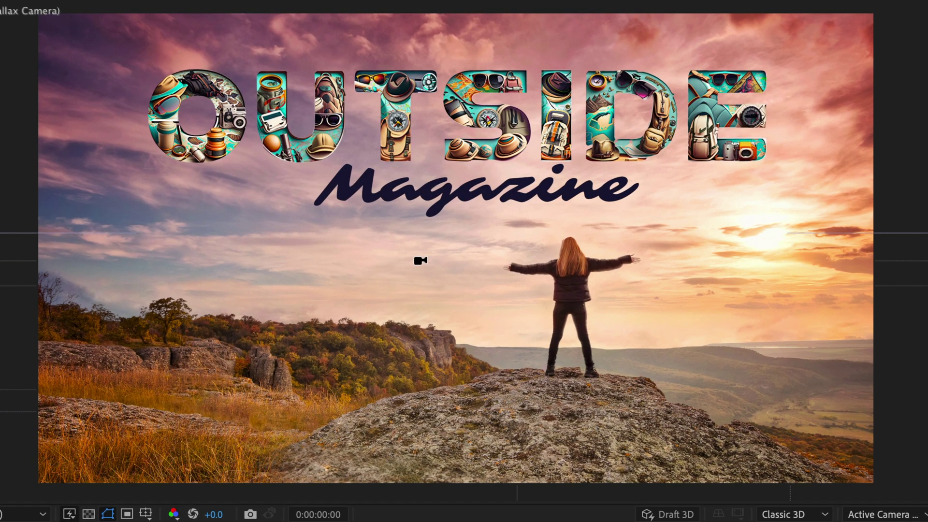
Orbit the camera to preview the layer depth, then move the time to 4 seconds.
{"action": "left_click_drag", "start_coordinate": [418, 242], "coordinate": [245, 437]}
{"action": "left_click_drag", "start_coordinate": [394, 257], "coordinate": [436, 229]}
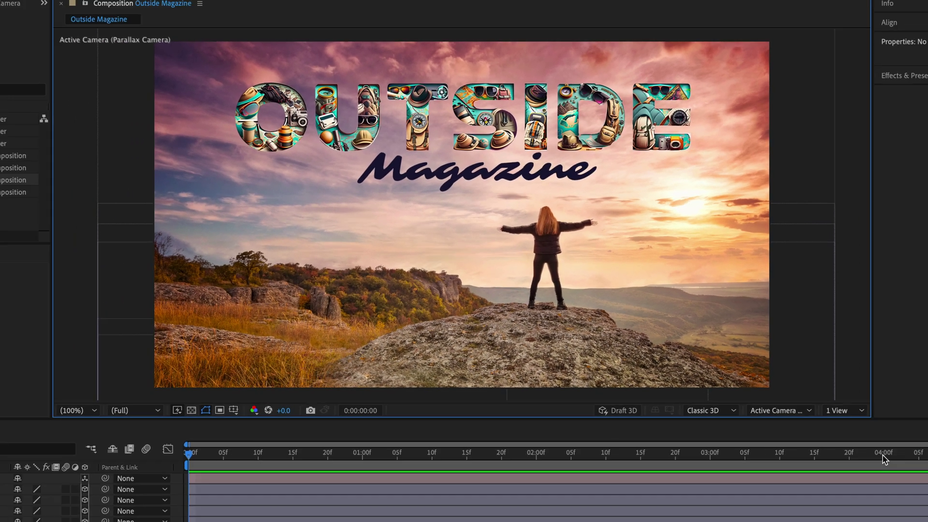
{"action": "left_click", "coordinate": [784, 374]}
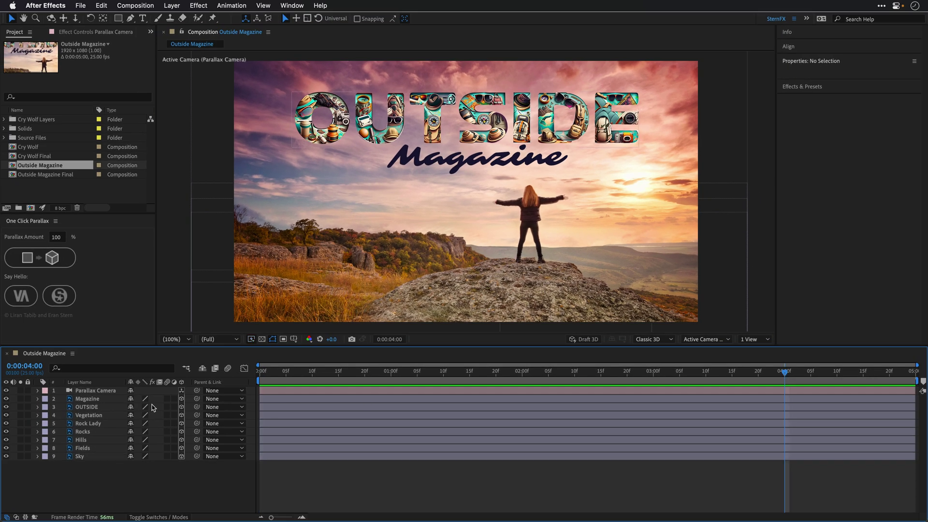
Pre-compose the OUTSIDE layer into OUTSIDE Comp 1 via Layer > Pre-compose.
{"action": "left_click", "coordinate": [80, 408]}
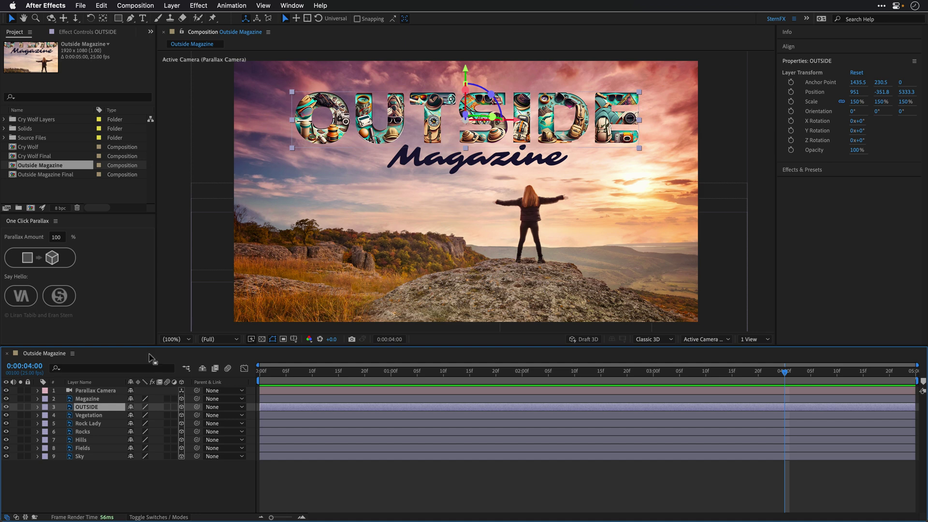
{"action": "left_click", "coordinate": [172, 5]}
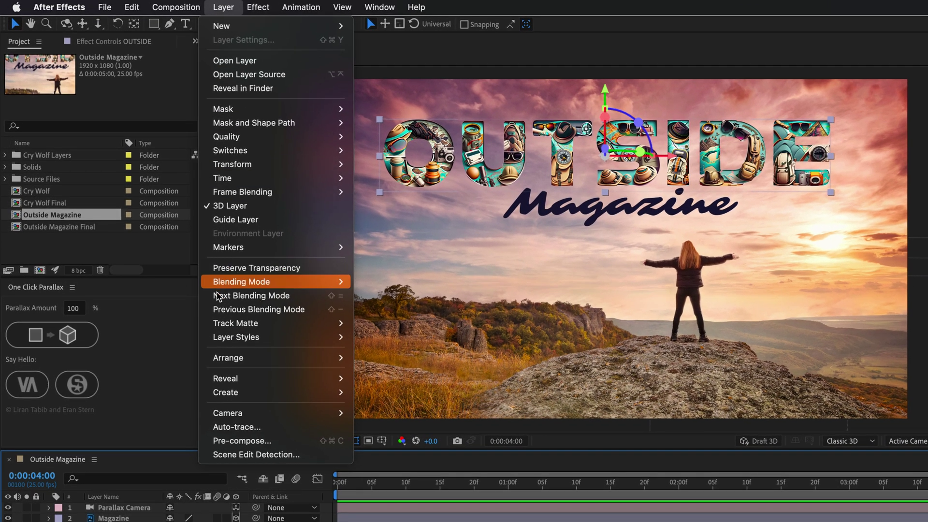
{"action": "left_click", "coordinate": [197, 361]}
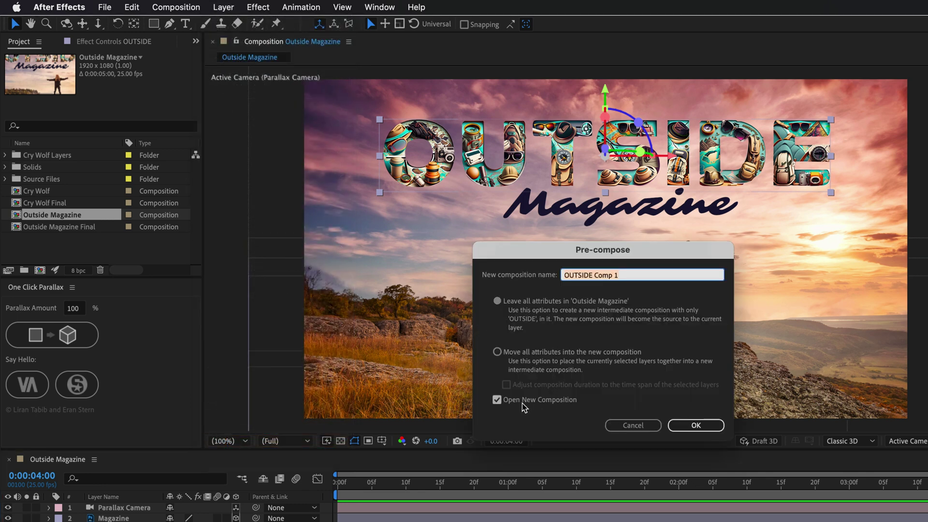
{"action": "left_click", "coordinate": [696, 424]}
Duplicate the OUTSIDE layer inside the precomp many times with Cmd+D.
{"action": "left_click", "coordinate": [114, 508]}
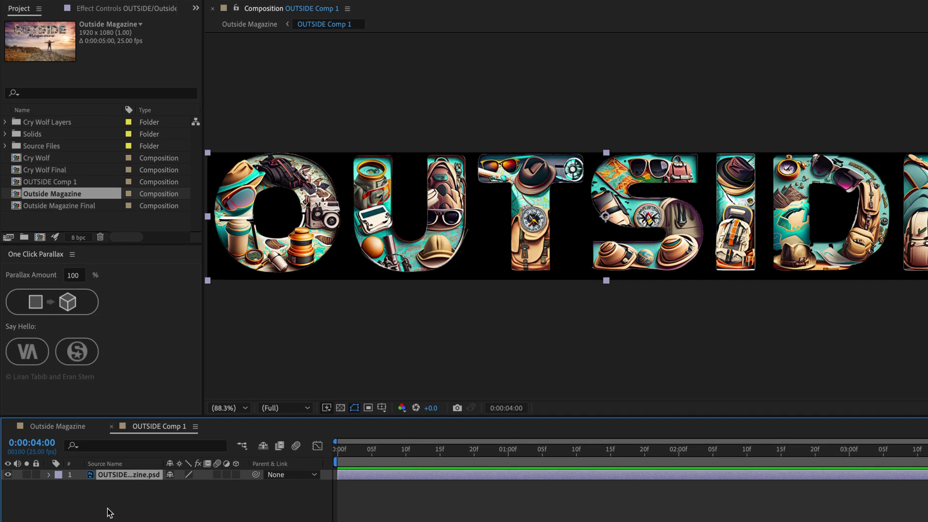
{"action": "key", "text": "super+d"}
{"action": "key", "text": "super+d"}
{"action": "key", "text": "super+d"}
{"action": "key", "text": "super+d"}
{"action": "key", "text": "super+d"}
{"action": "key", "text": "super+d"}
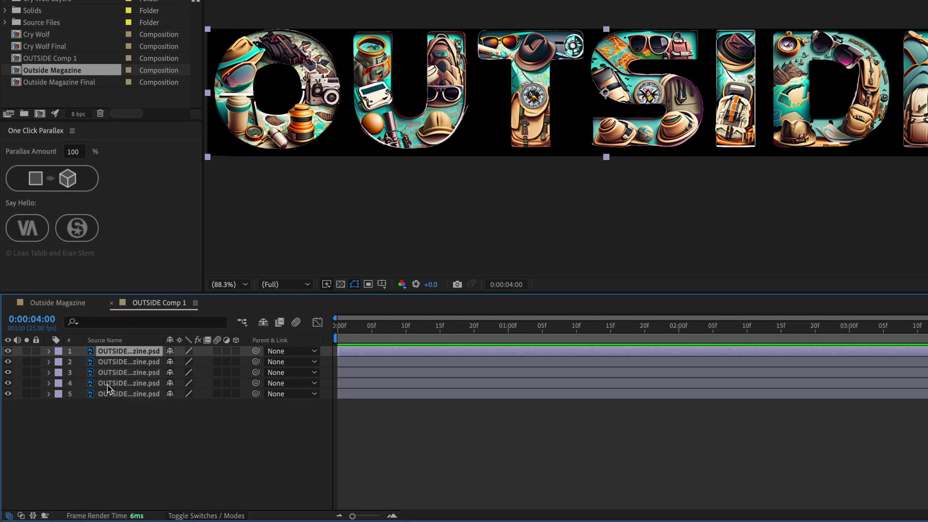
{"action": "key", "text": "super+d"}
{"action": "key", "text": "super+d"}
{"action": "key", "text": "super+d"}
{"action": "key", "text": "super+d"}
{"action": "key", "text": "super+d"}
{"action": "key", "text": "super+d"}
{"action": "key", "text": "super+d"}
{"action": "key", "text": "super+d"}
{"action": "key", "text": "super+d"}
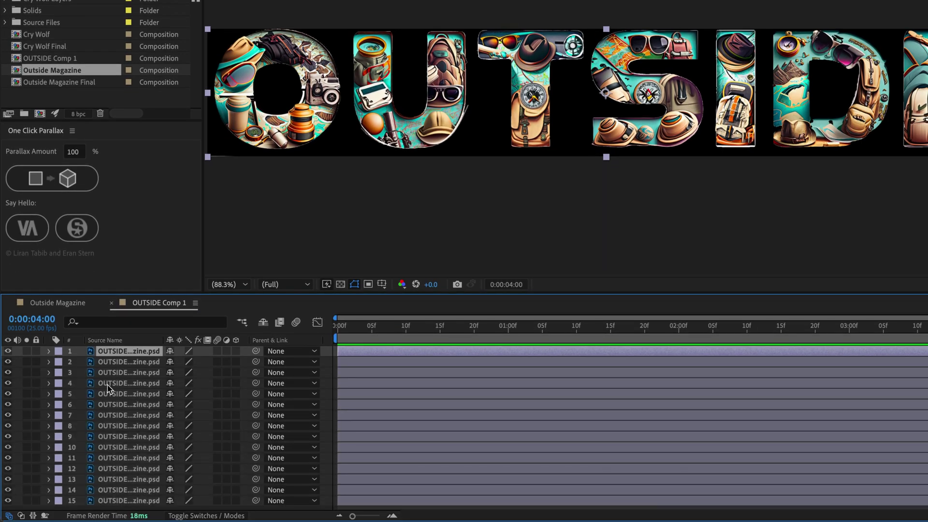
{"action": "scroll", "coordinate": [108, 385], "scroll_direction": "down", "scroll_amount": 3}
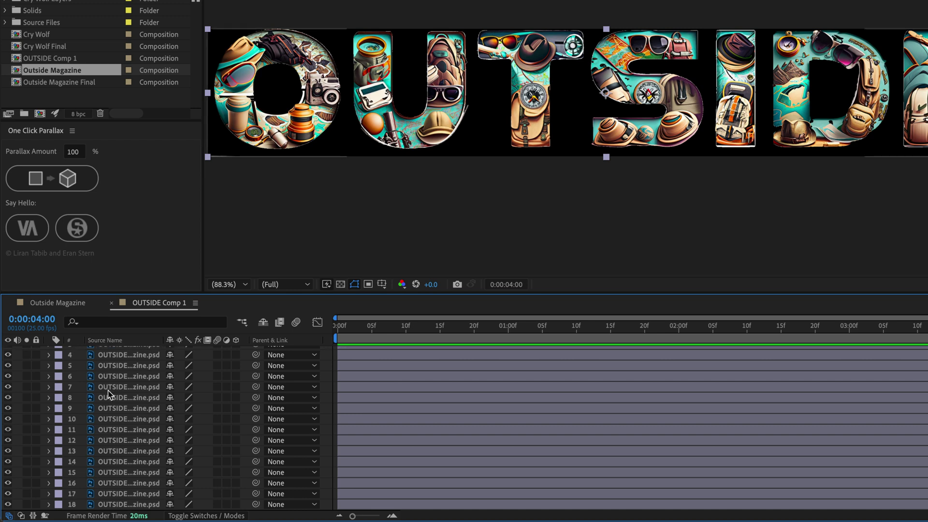
Create a 0.1% Parallax Amount camera in OUTSIDE Comp 1 and close that comp's timeline tab.
{"action": "scroll", "coordinate": [108, 394], "scroll_direction": "up", "scroll_amount": 3}
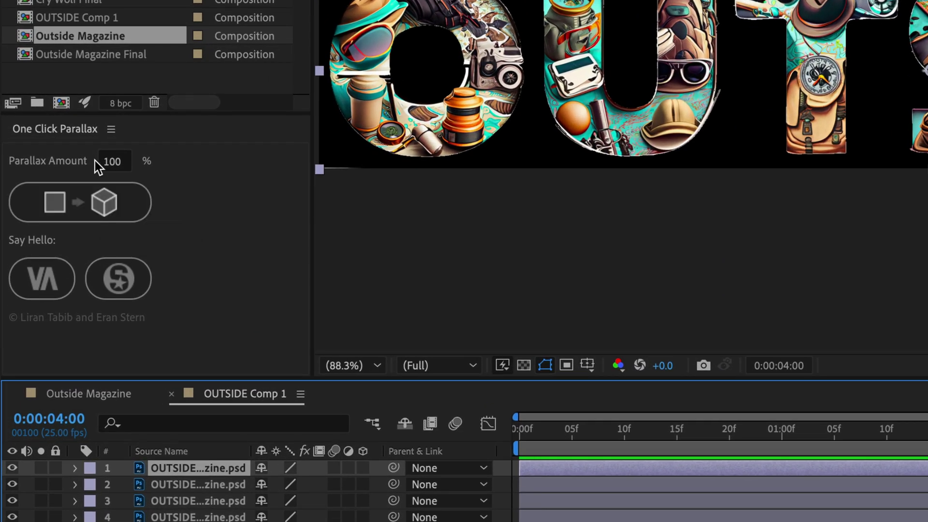
{"action": "left_click", "coordinate": [109, 161]}
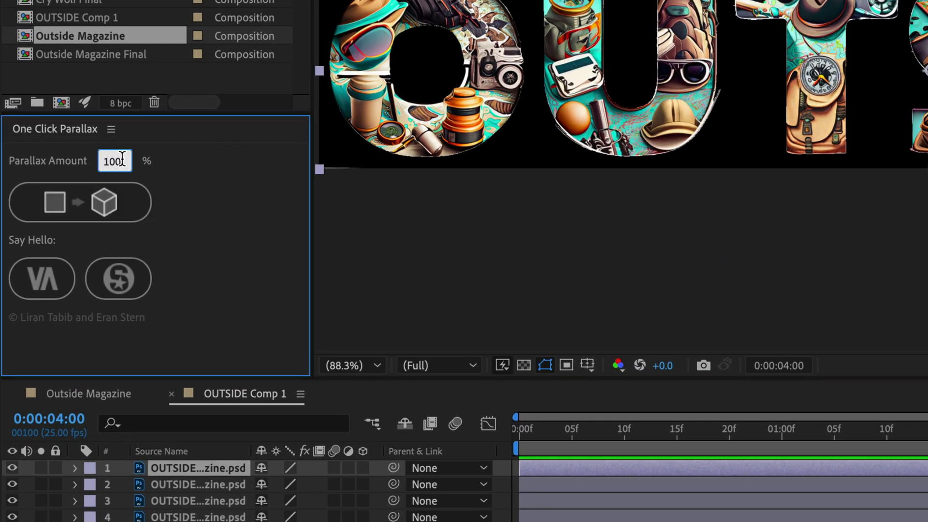
{"action": "type", "text": "0.1"}
{"action": "left_click", "coordinate": [43, 206]}
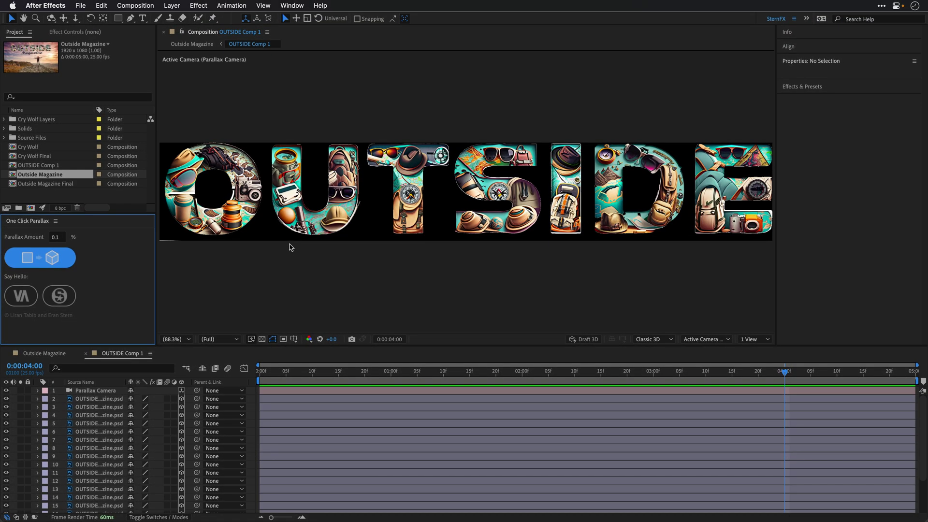
{"action": "left_click", "coordinate": [85, 353]}
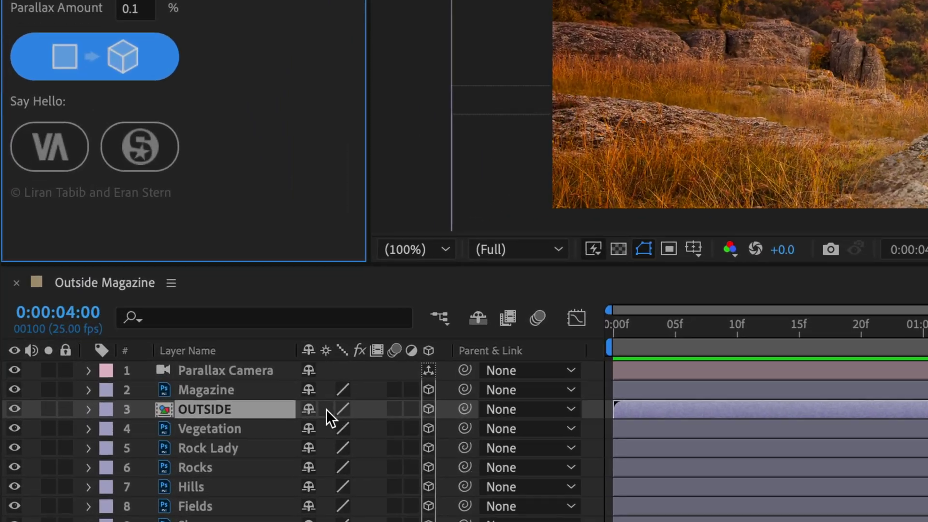
Collapse OUTSIDE's transformations, unlink Scale, set it to 150, 150, 5%, and keyframe it at 4:00.
{"action": "left_click", "coordinate": [317, 409]}
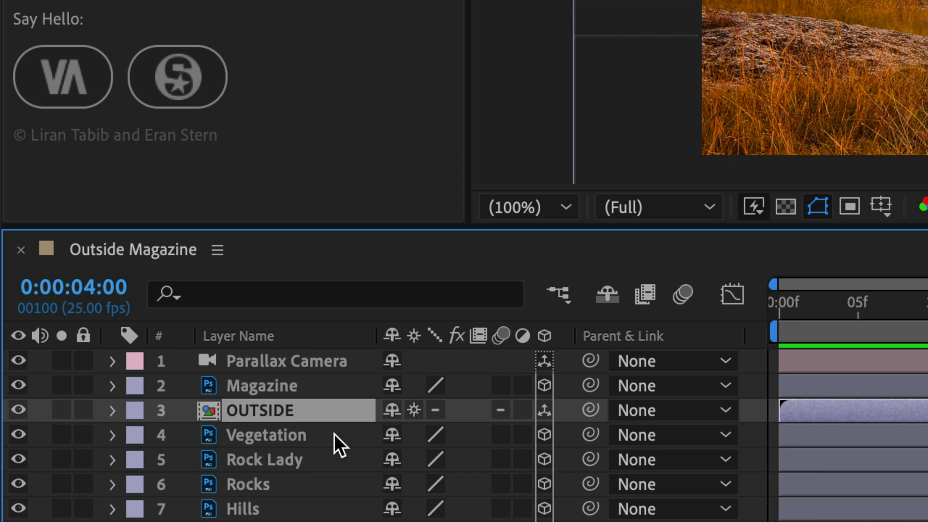
{"action": "key", "text": "s"}
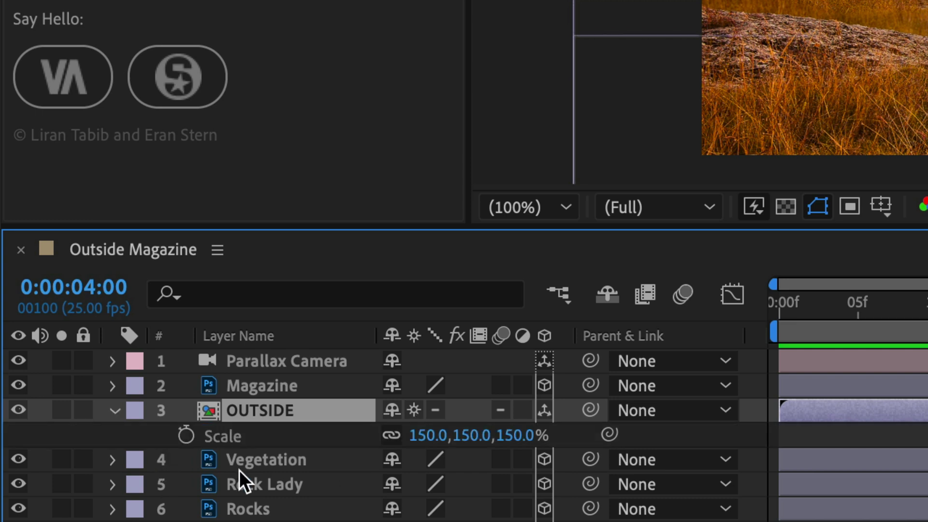
{"action": "left_click", "coordinate": [391, 435]}
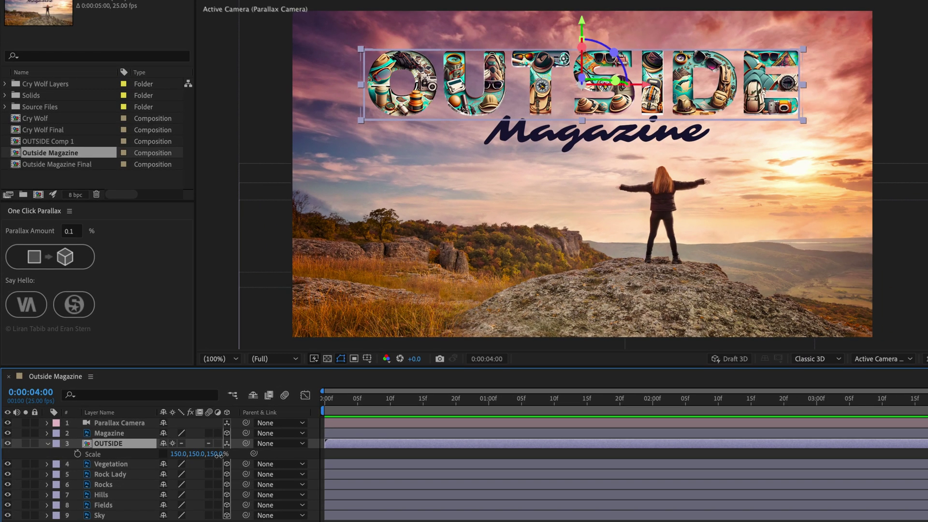
{"action": "left_click_drag", "start_coordinate": [219, 454], "coordinate": [3, 449]}
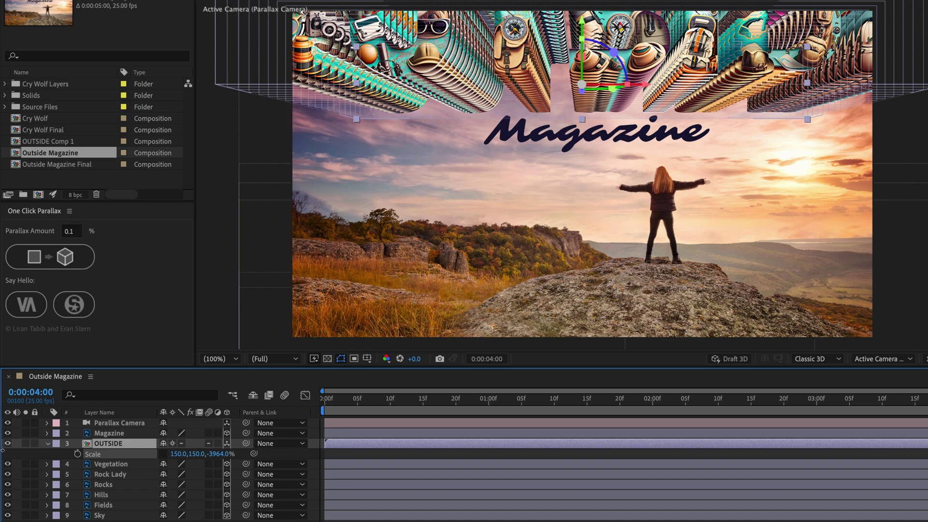
{"action": "left_click_drag", "start_coordinate": [3, 449], "coordinate": [193, 453]}
{"action": "left_click", "coordinate": [217, 453]}
{"action": "type", "text": "5"}
{"action": "key", "text": "Return"}
{"action": "left_click", "coordinate": [37, 446]}
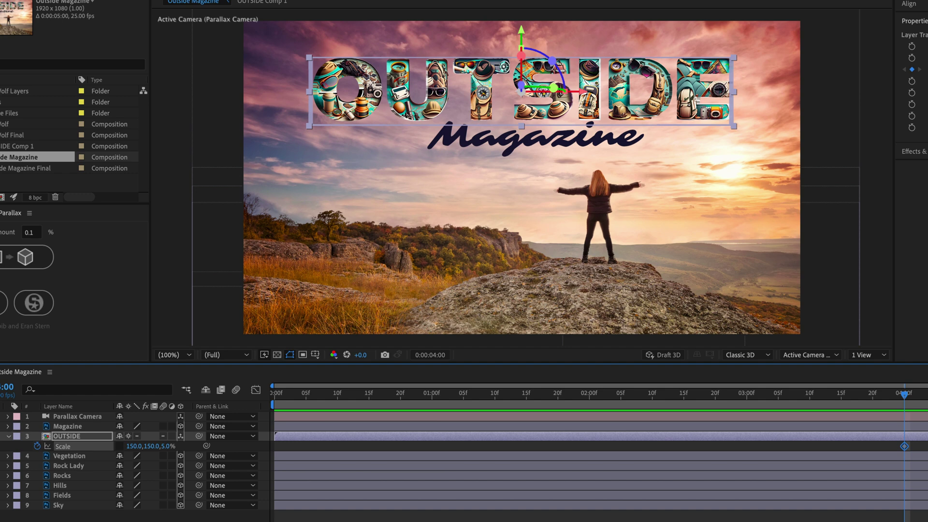
Keyframe OUTSIDE's Position at 4:00, then create an orbit null for the Parallax Camera.
{"action": "key", "text": "shift+p"}
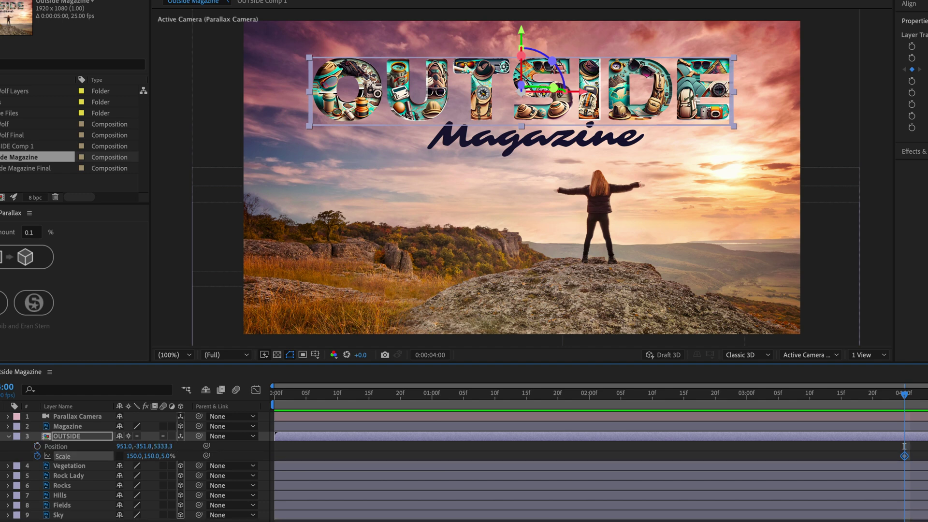
{"action": "left_click", "coordinate": [38, 445]}
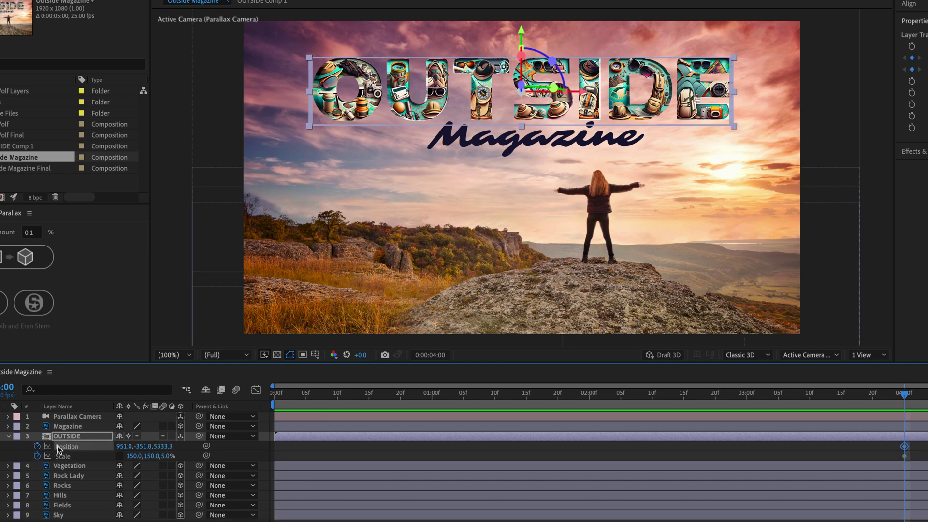
{"action": "left_click", "coordinate": [62, 415]}
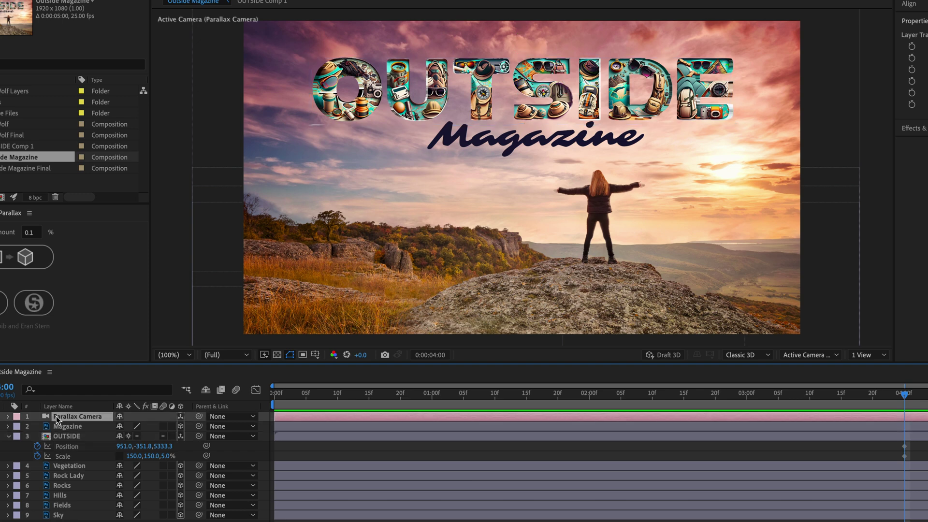
{"action": "right_click", "coordinate": [60, 420]}
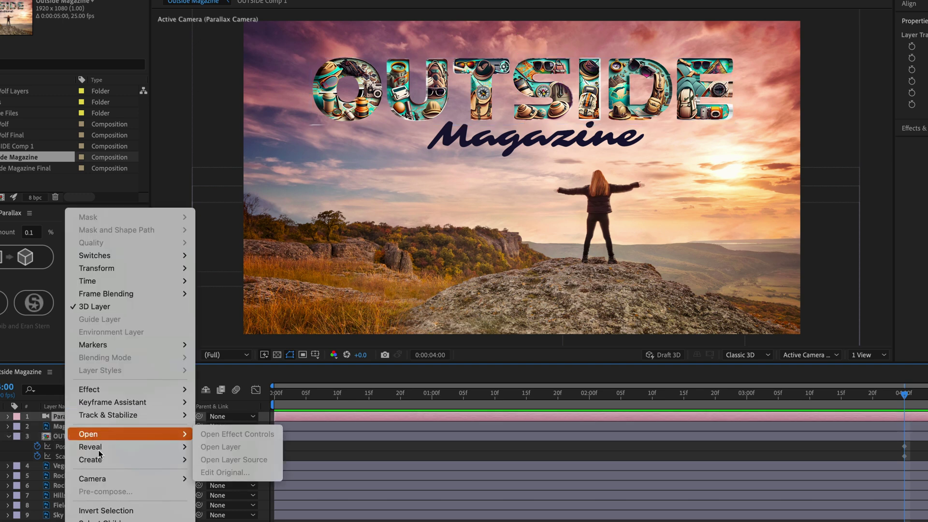
{"action": "mouse_move", "coordinate": [106, 474]}
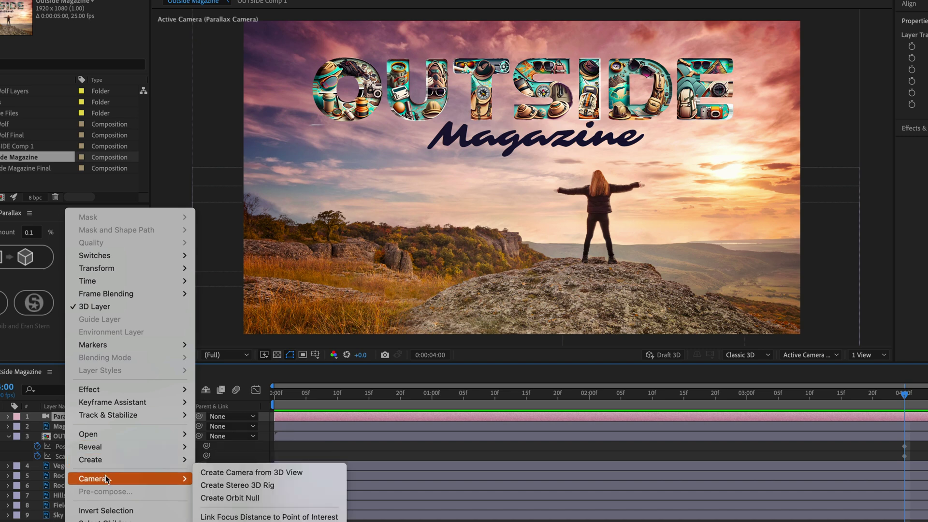
{"action": "left_click", "coordinate": [221, 498]}
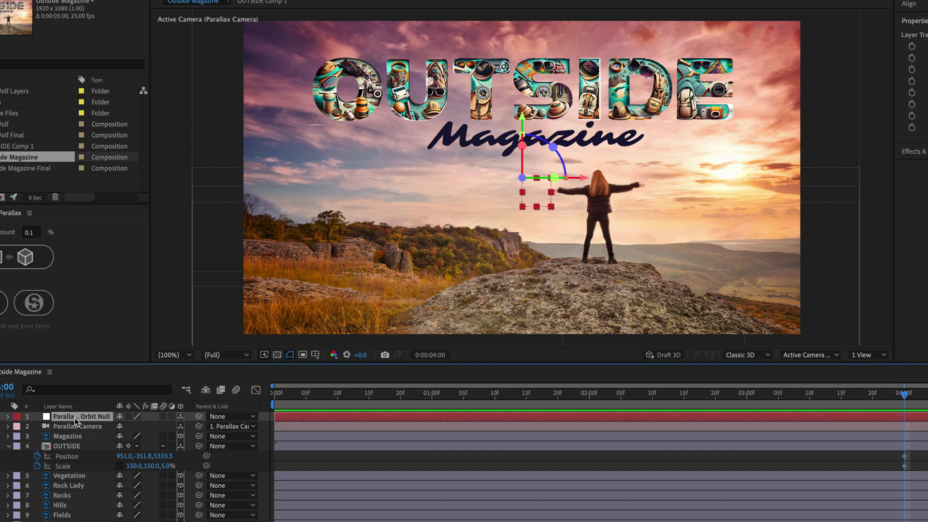
Keyframe the orbit null's Position and X, Y, Z Rotation at 4:00, then return to frame 0.
{"action": "key", "text": "p"}
{"action": "key", "text": "shift+r"}
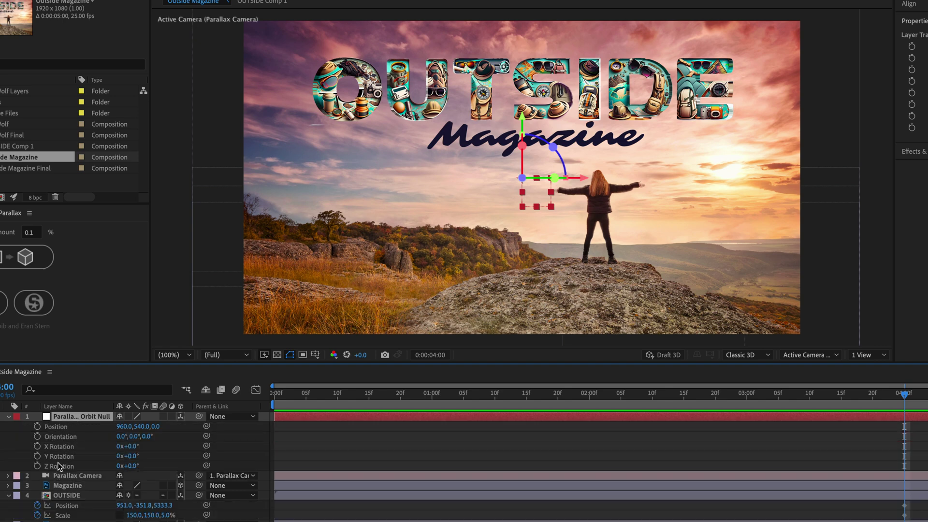
{"action": "left_click", "coordinate": [38, 427]}
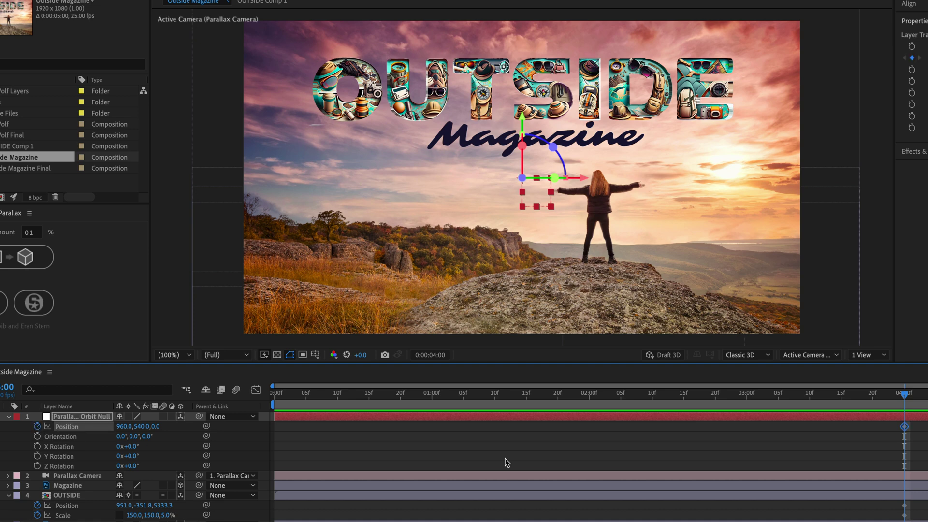
{"action": "left_click", "coordinate": [36, 466]}
{"action": "left_click", "coordinate": [37, 456]}
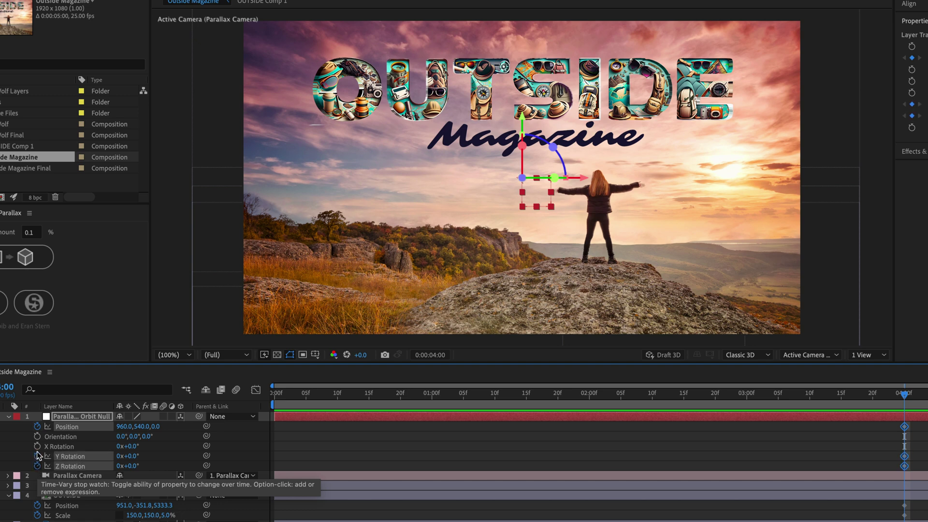
{"action": "left_click", "coordinate": [37, 446]}
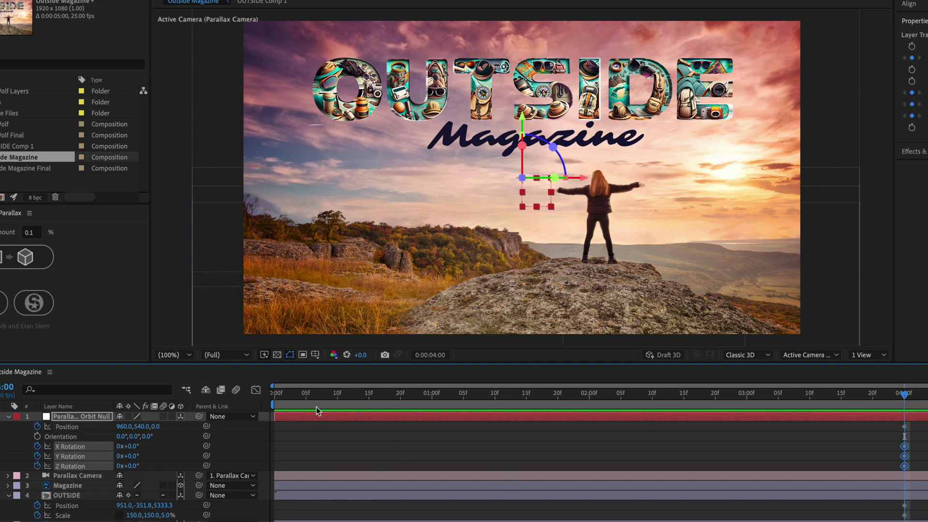
{"action": "key", "text": "Home"}
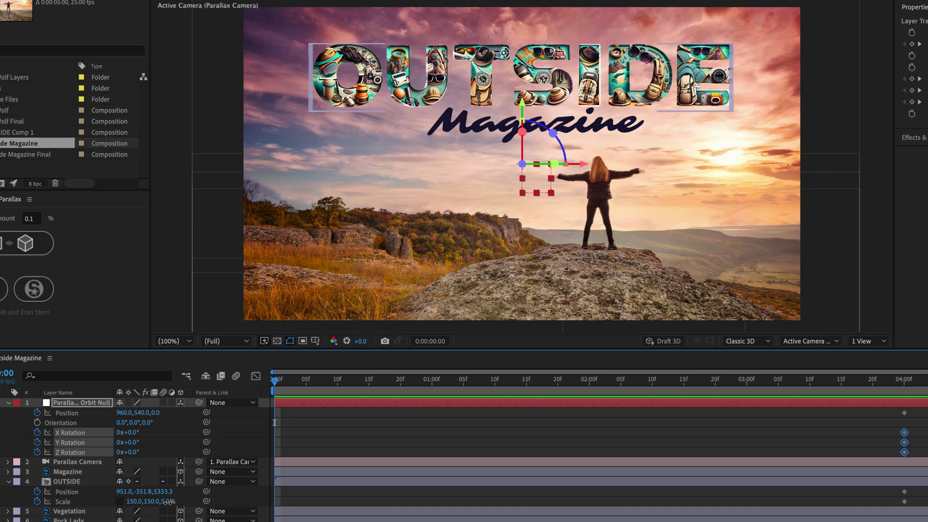
At frame 0, extrude the OUTSIDE title's z scale to 20000%.
{"action": "left_click_drag", "start_coordinate": [167, 501], "coordinate": [927, 447]}
{"action": "left_click", "coordinate": [173, 501]}
{"action": "type", "text": "20000"}
{"action": "key", "text": "Return"}
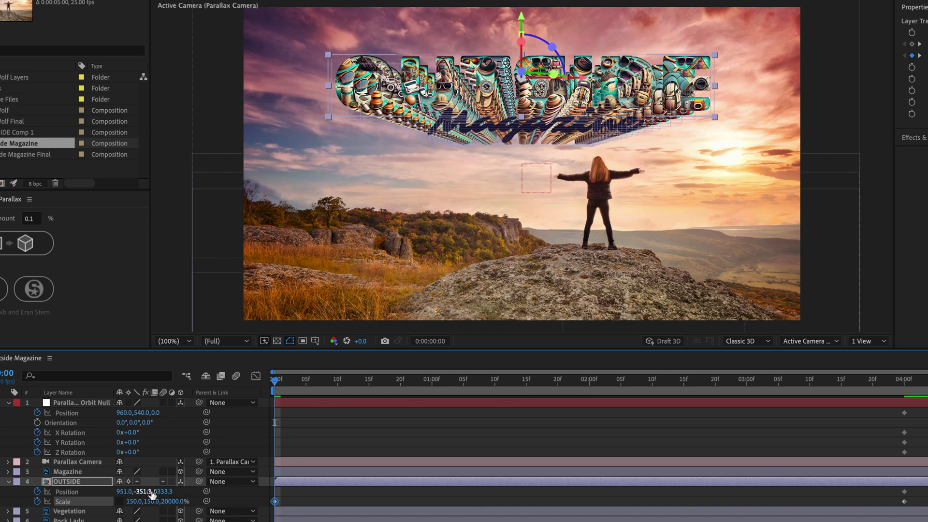
Move the orbit null's position to 960, 1443, 12000.
{"action": "left_click_drag", "start_coordinate": [156, 414], "coordinate": [715, 363]}
{"action": "left_click", "coordinate": [163, 413]}
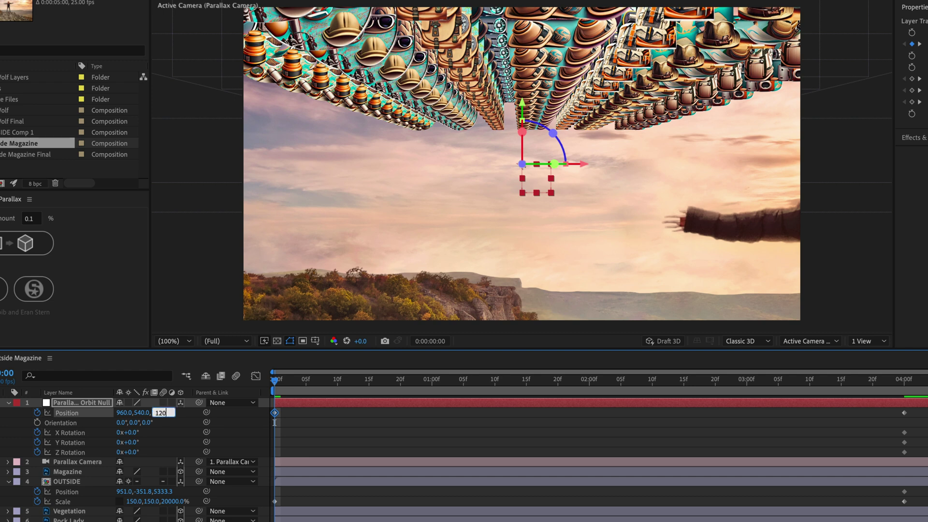
{"action": "key", "text": "Return"}
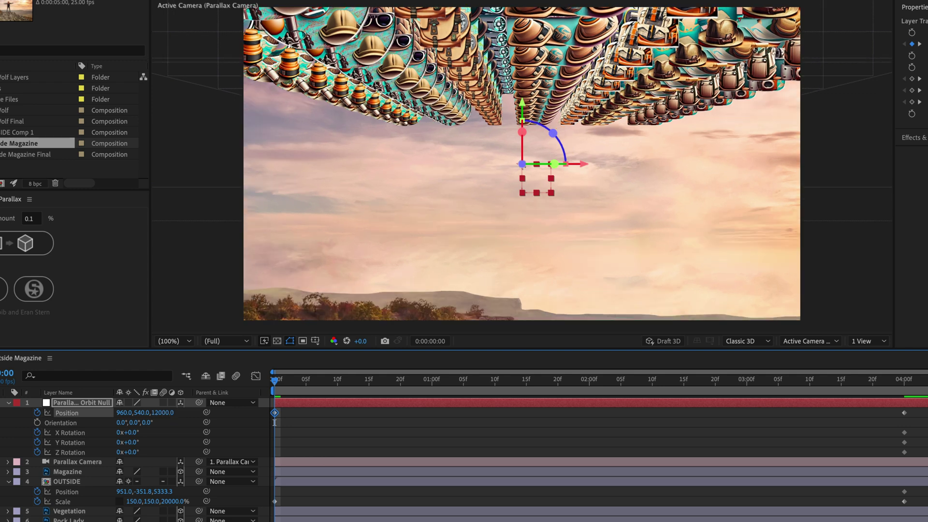
{"action": "left_click_drag", "start_coordinate": [141, 413], "coordinate": [623, 319]}
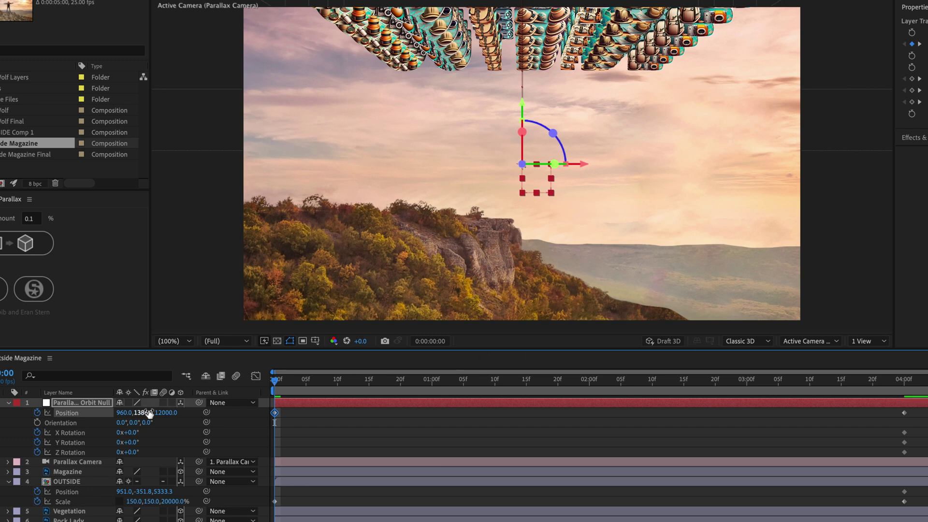
{"action": "left_click_drag", "start_coordinate": [144, 413], "coordinate": [179, 411]}
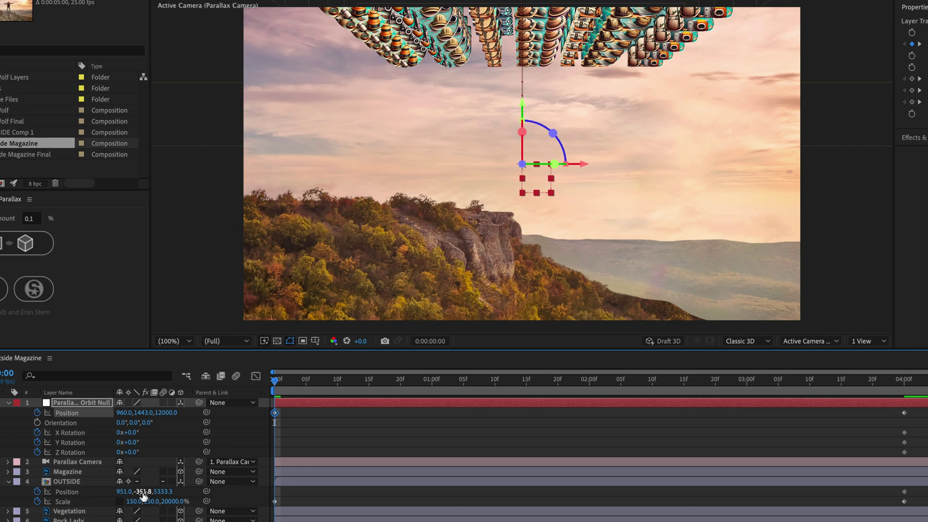
Lower the OUTSIDE title, tilt the orbit null to 10° Z Rotation, and enable Draft 3D.
{"action": "left_click_drag", "start_coordinate": [143, 491], "coordinate": [303, 491]}
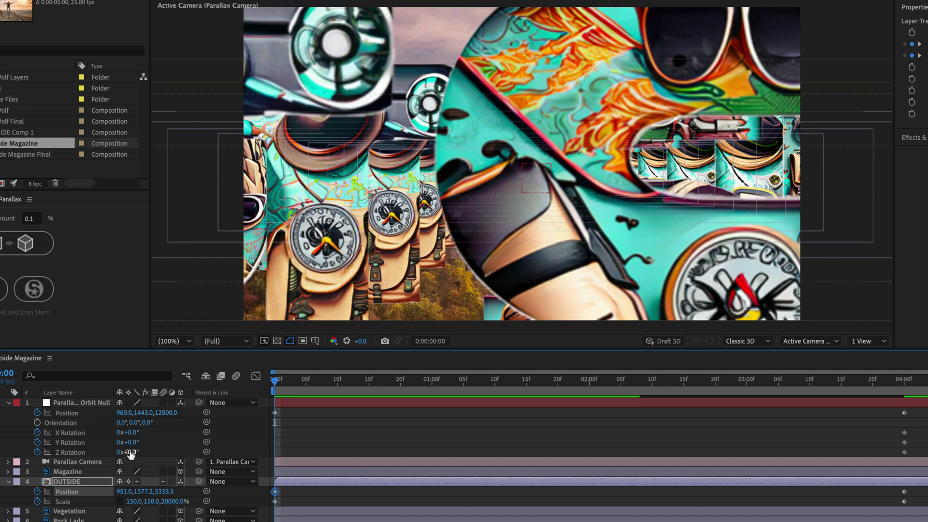
{"action": "left_click_drag", "start_coordinate": [131, 451], "coordinate": [136, 451]}
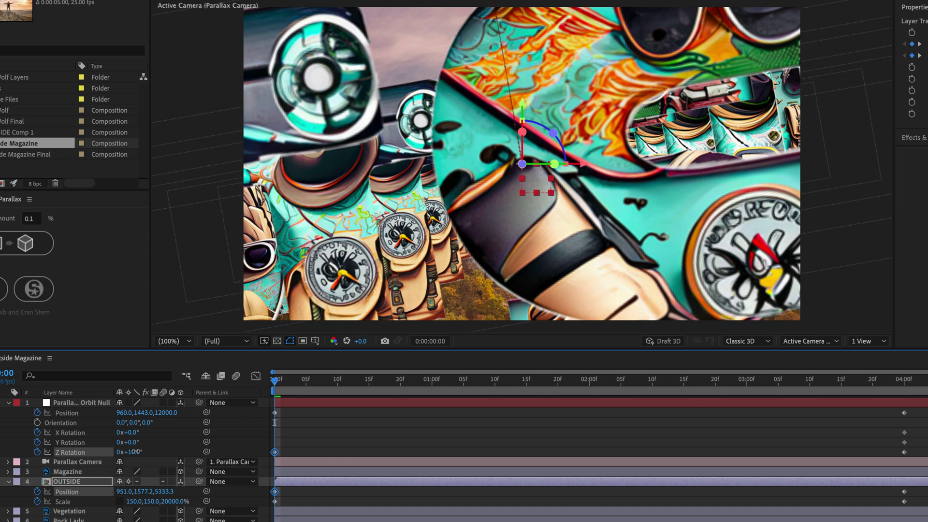
{"action": "left_click_drag", "start_coordinate": [136, 451], "coordinate": [135, 451]}
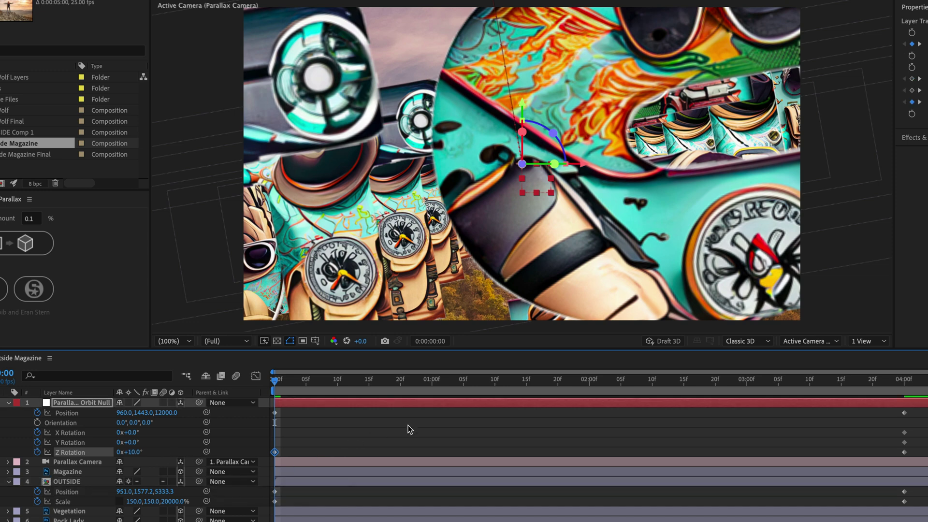
{"action": "left_click", "coordinate": [667, 341]}
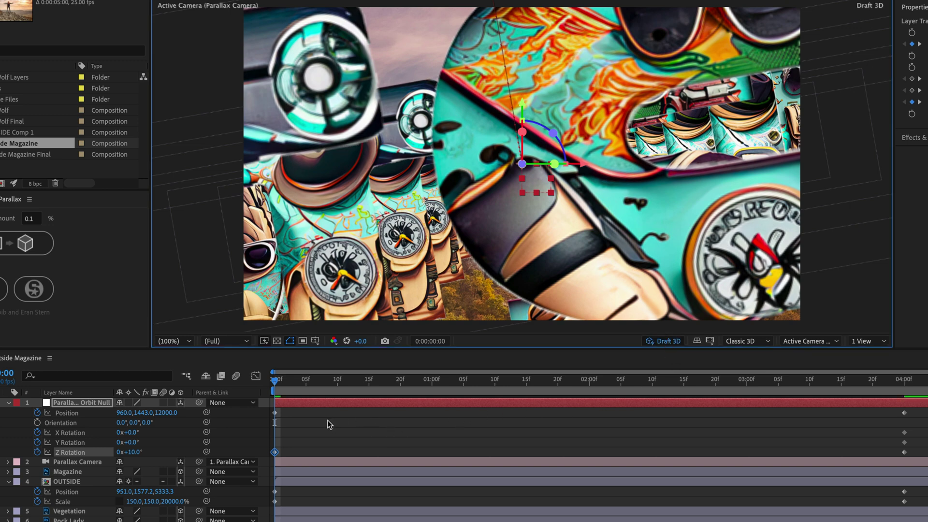
Preview the fly-in and apply Easy Ease to the 4:00 end keyframes.
{"action": "key", "text": "space"}
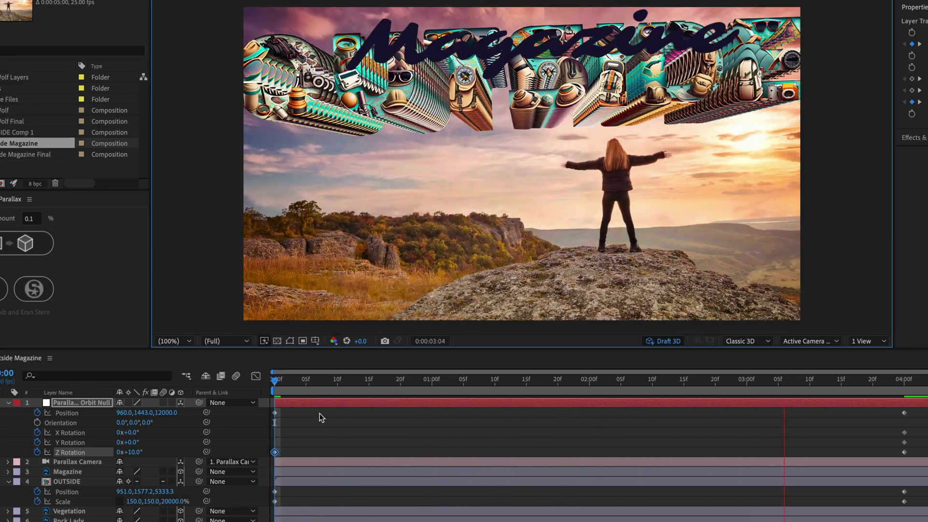
{"action": "key", "text": "space"}
{"action": "left_click_drag", "start_coordinate": [923, 414], "coordinate": [897, 506]}
{"action": "key", "text": "F9"}
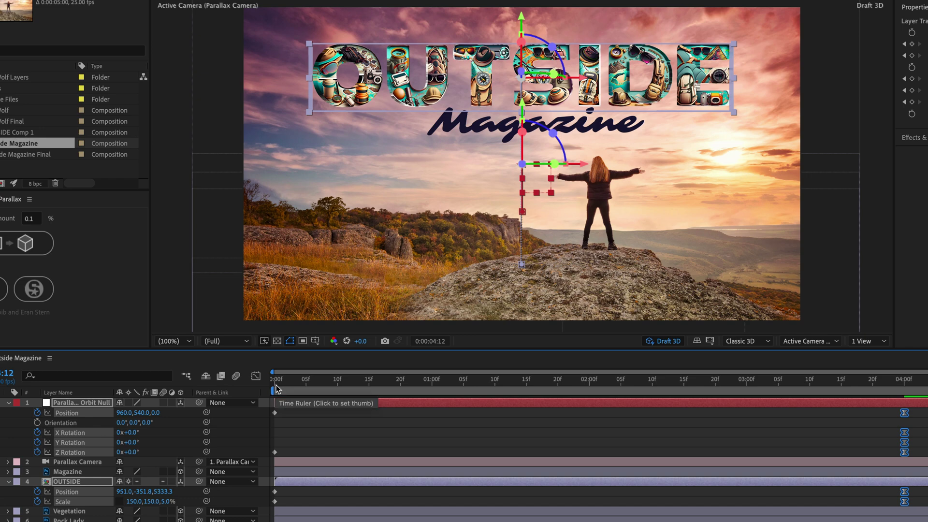
At frame 0, nudge OUTSIDE's vertical position and re-tilt the orbit null to 7° X, -13° Z.
{"action": "left_click", "coordinate": [277, 388]}
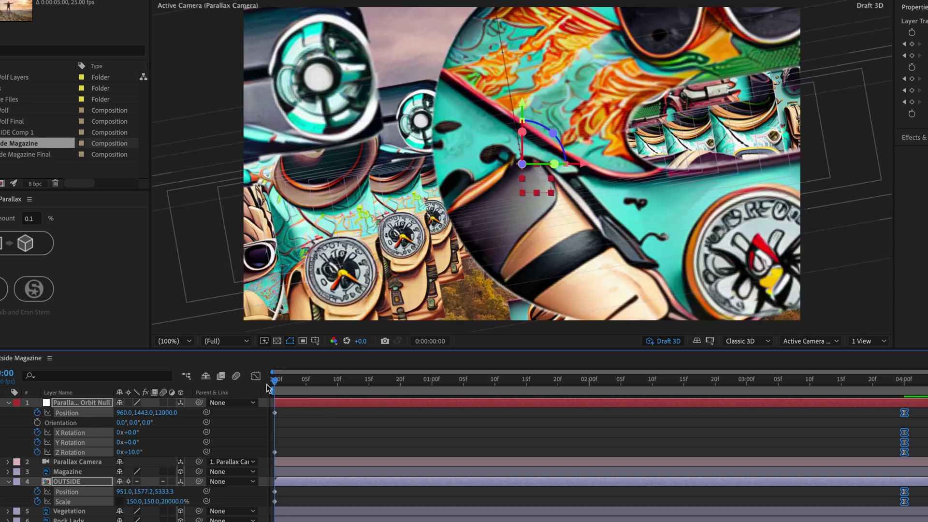
{"action": "left_click_drag", "start_coordinate": [159, 491], "coordinate": [123, 491]}
{"action": "mouse_move", "coordinate": [130, 452]}
{"action": "left_mouse_down"}
{"action": "mouse_move", "coordinate": [110, 452]}
{"action": "mouse_move", "coordinate": [141, 432]}
{"action": "left_mouse_up"}
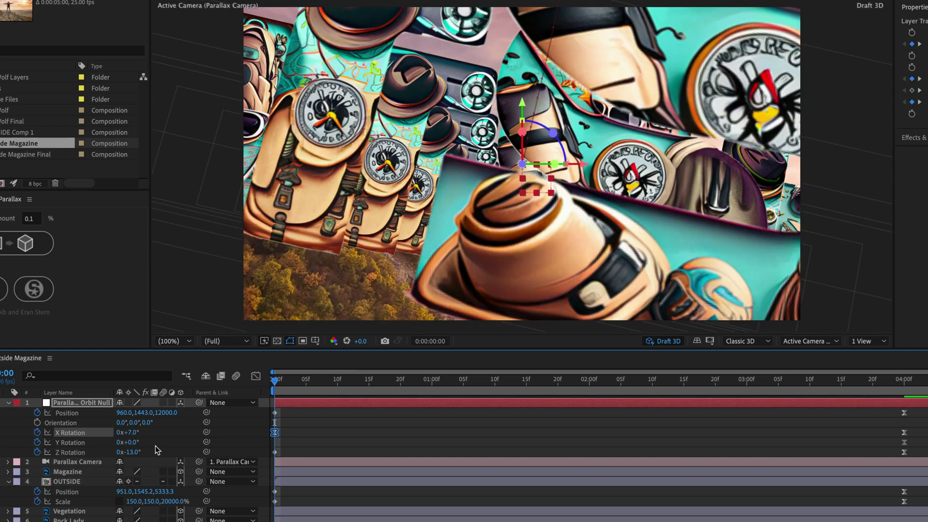
Preview the revised fly-in, turn off Draft 3D, and check the frame near 3 seconds.
{"action": "key", "text": "space"}
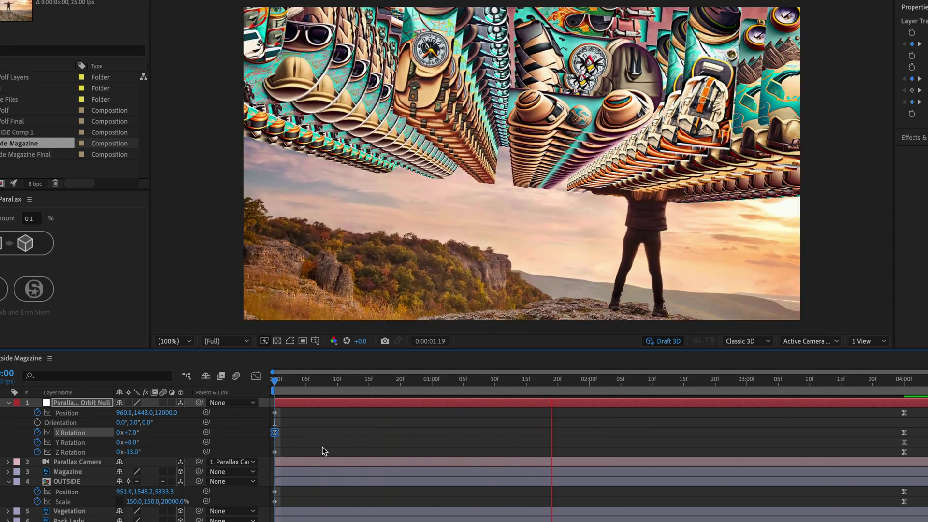
{"action": "key", "text": "space"}
{"action": "left_click", "coordinate": [677, 343]}
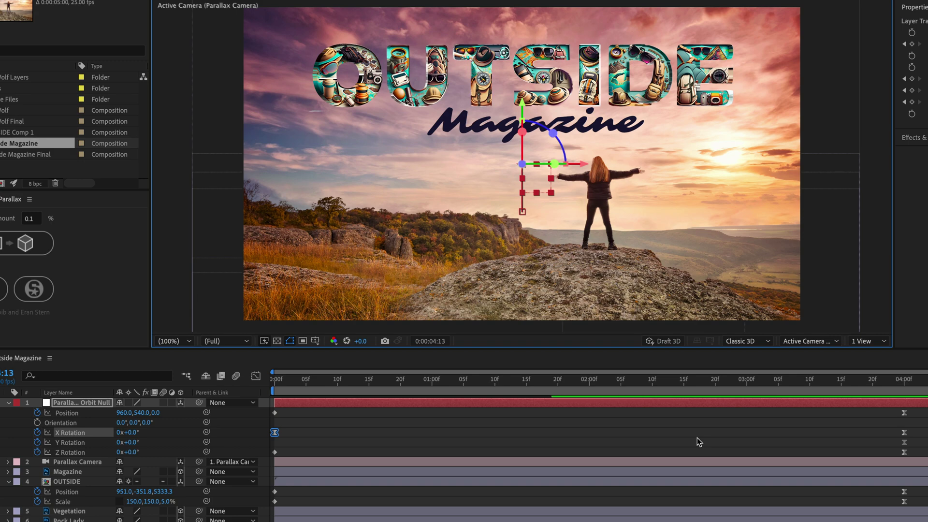
{"action": "left_click_drag", "start_coordinate": [274, 379], "coordinate": [752, 405]}
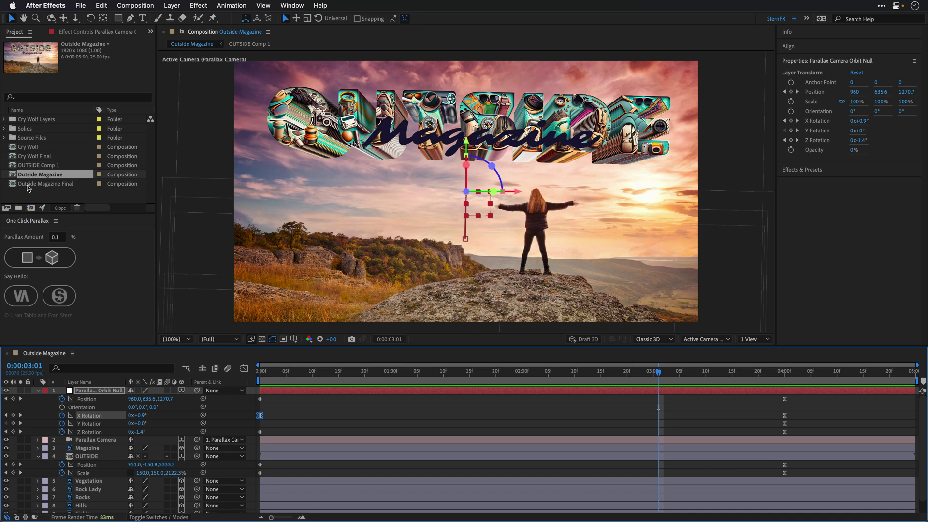
Open Outside Magazine Final from the Project panel and maximize its Composition viewer with `.
{"action": "double_click", "coordinate": [27, 185]}
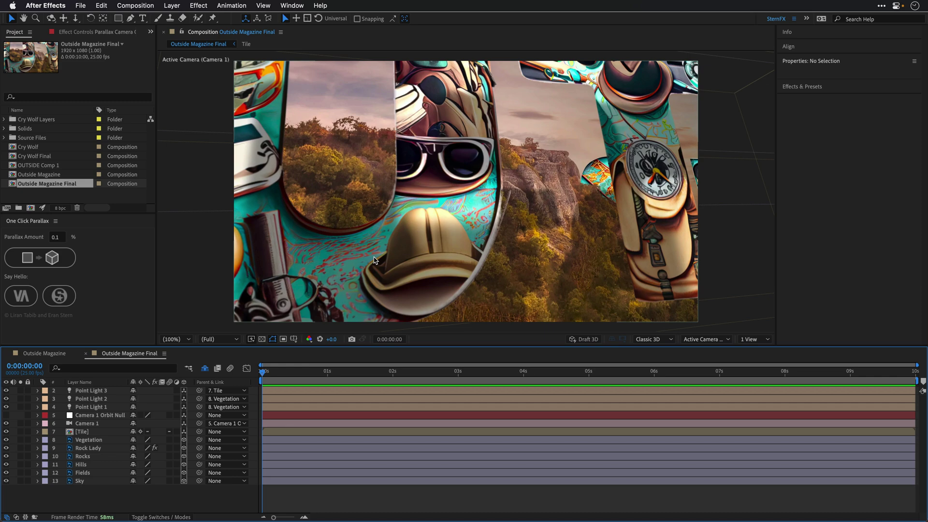
{"action": "key", "text": "grave"}
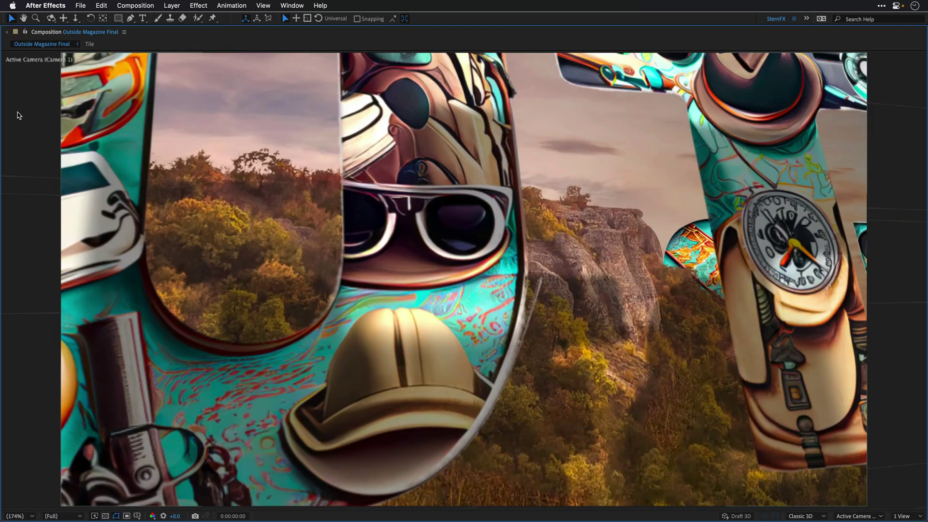